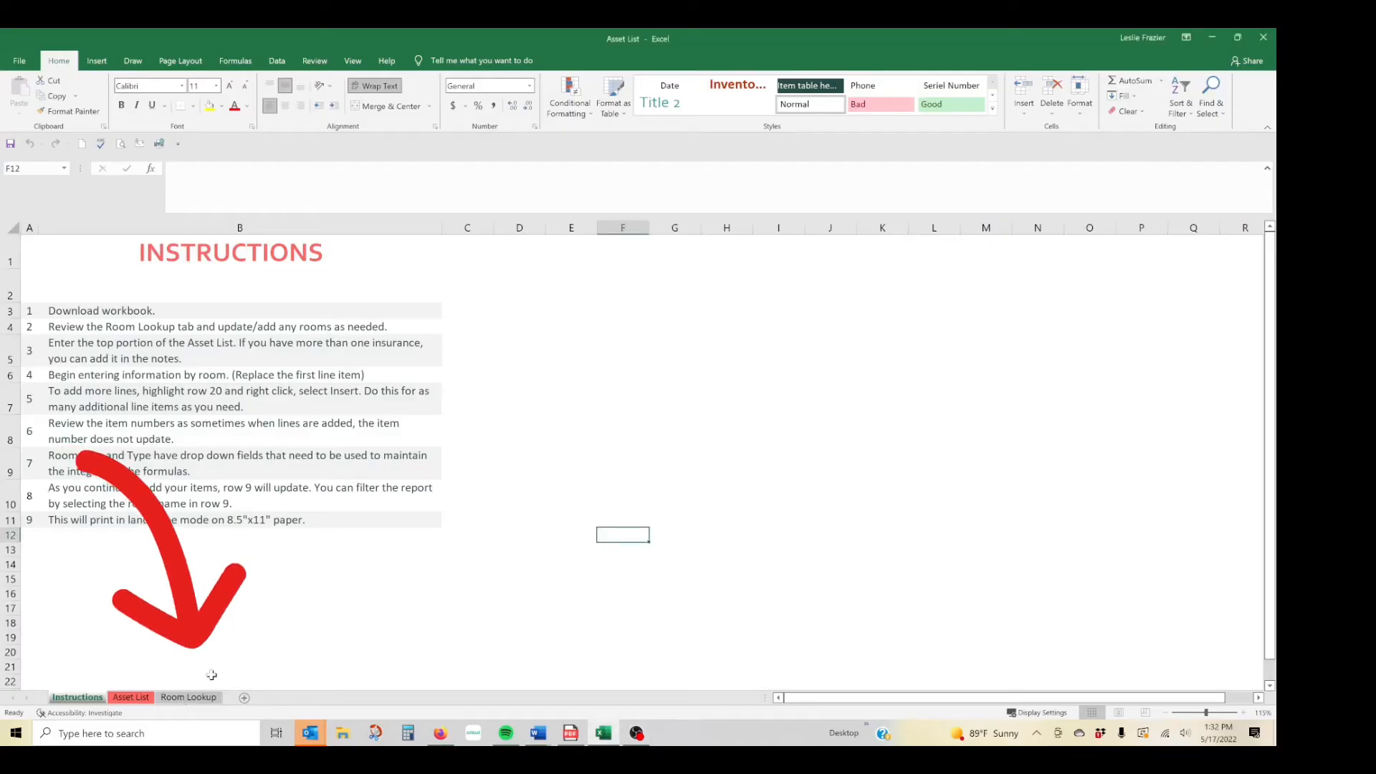
# Review the predefined rooms and areas on the Room Lookup sheet.
pyautogui.click(200, 698)
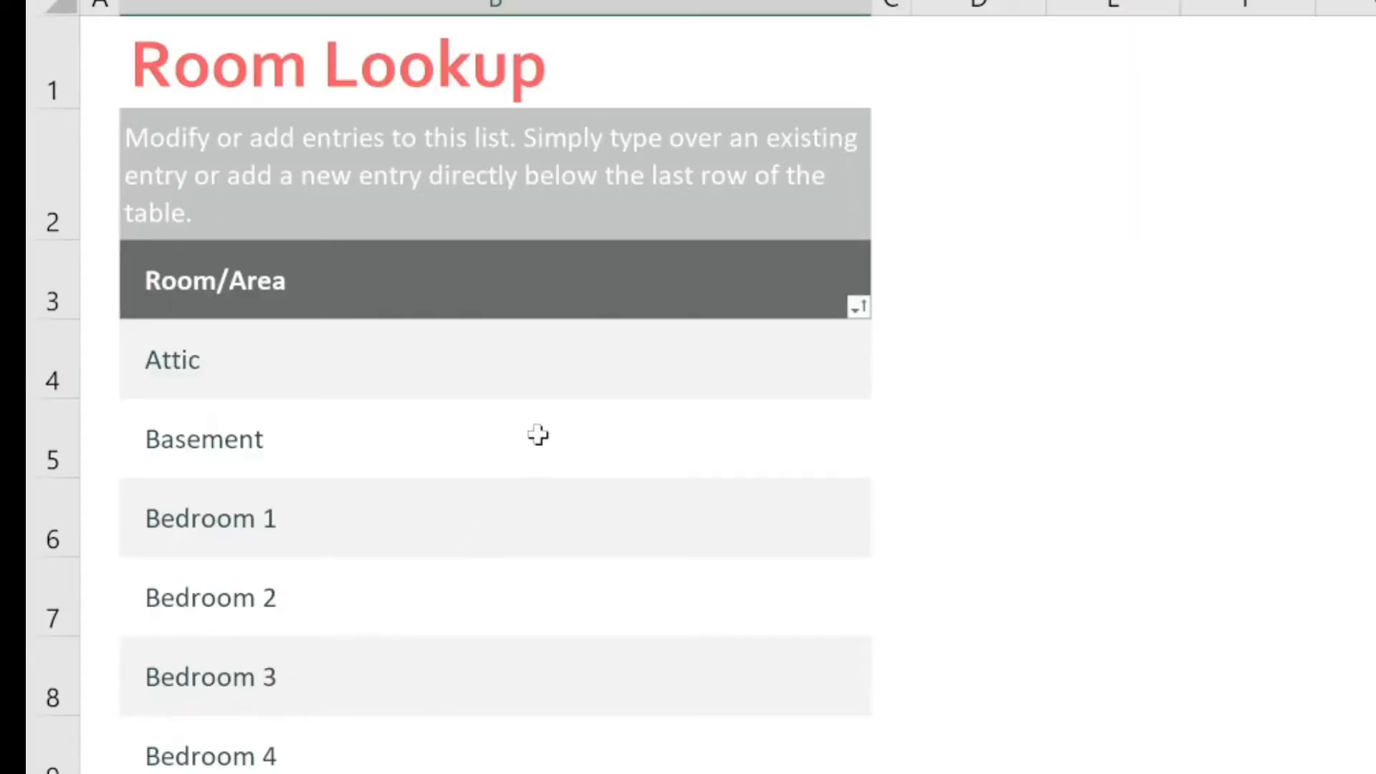
pyautogui.scroll(-1, 538, 434)
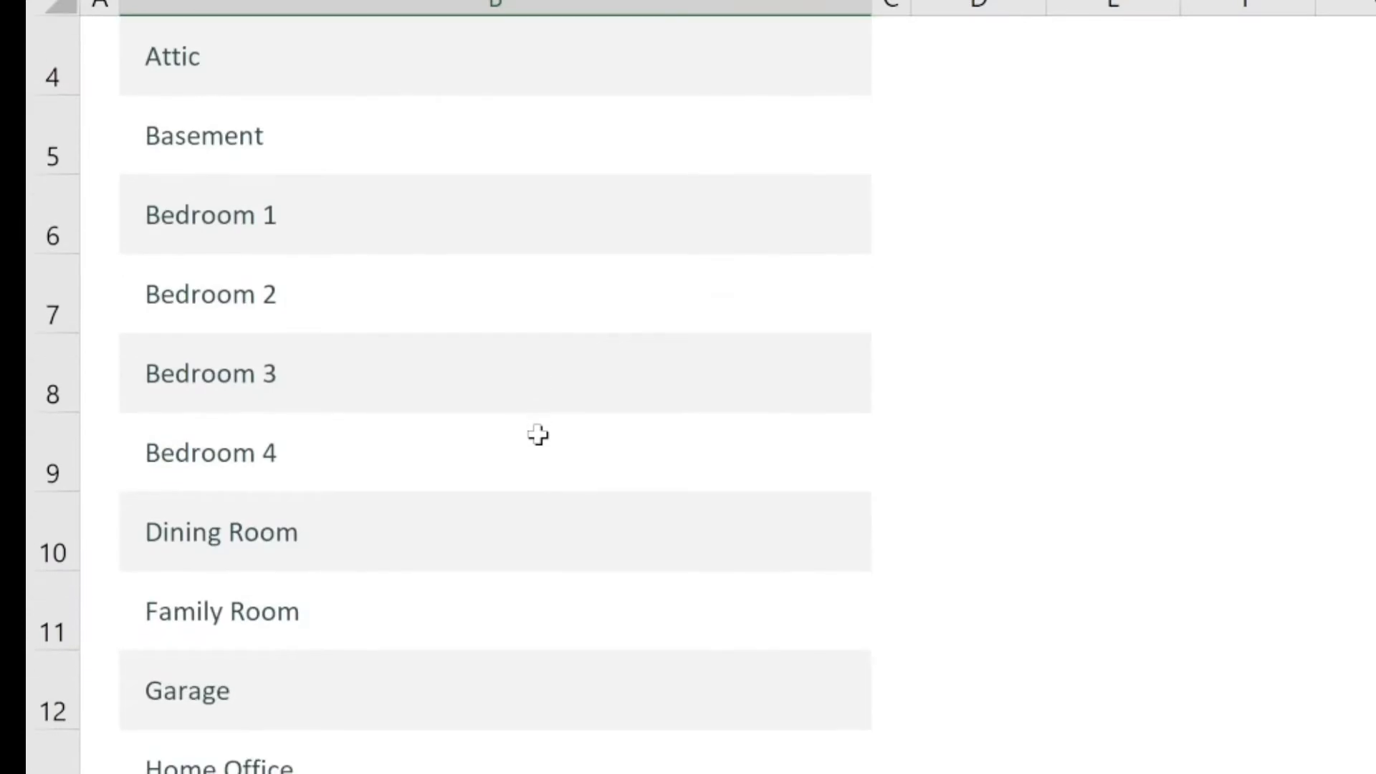
pyautogui.scroll(-1, 538, 434)
pyautogui.scroll(-1, 538, 434)
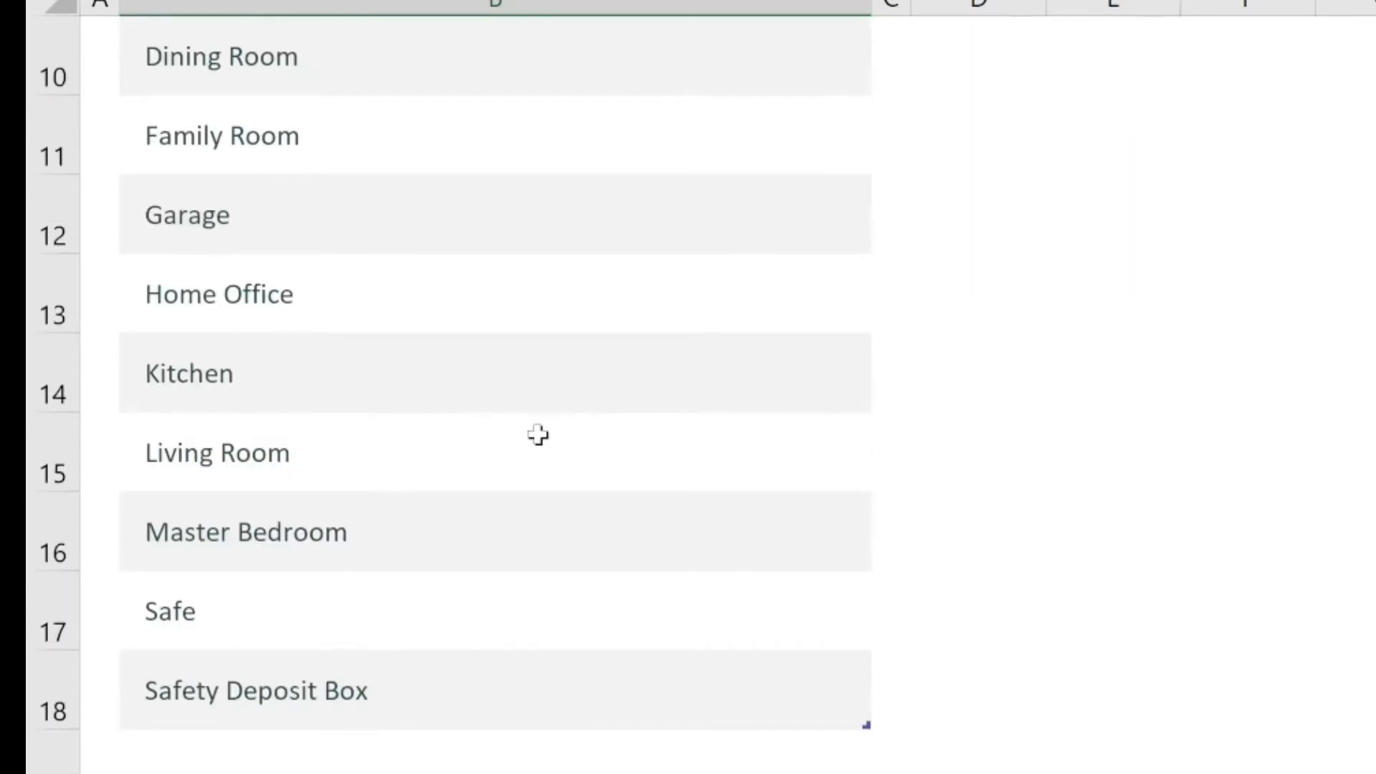
pyautogui.scroll(1, 538, 434)
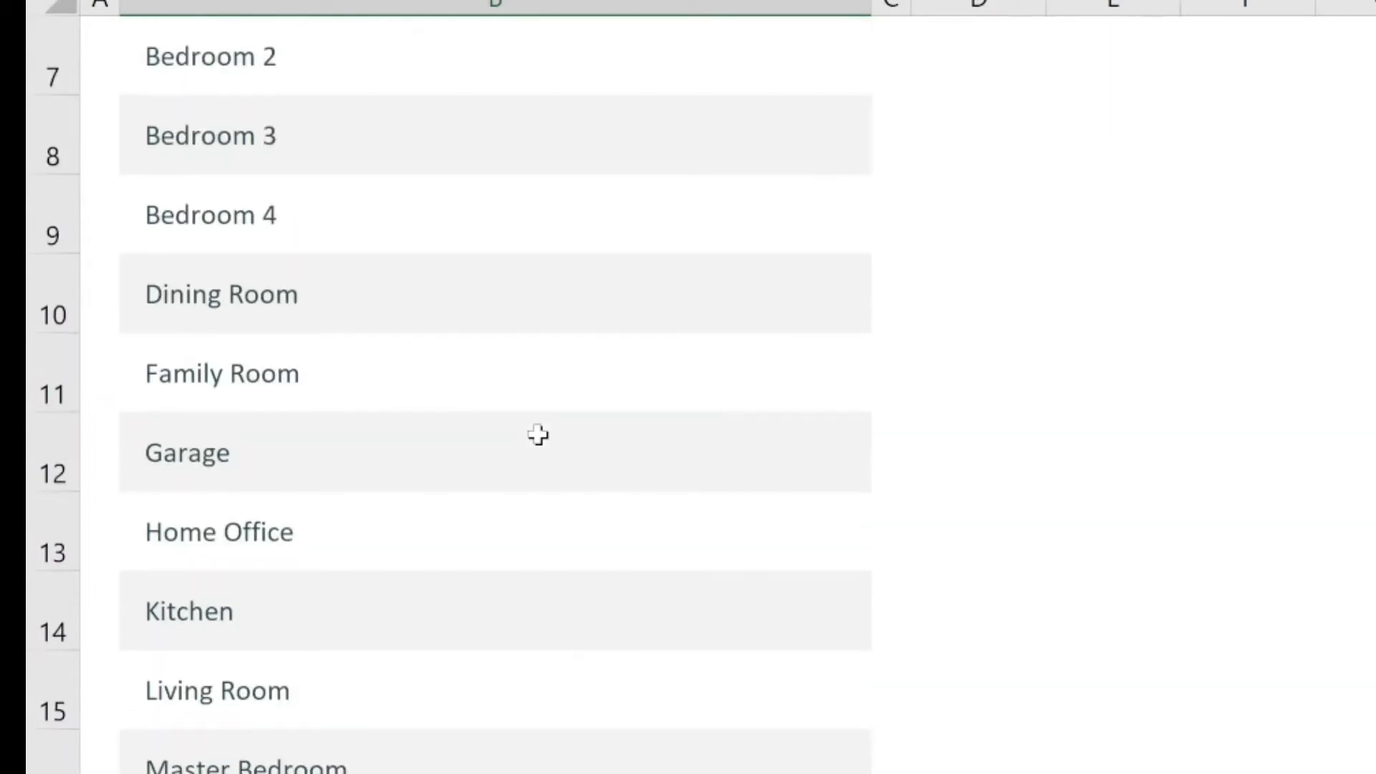
pyautogui.scroll(-2, 538, 434)
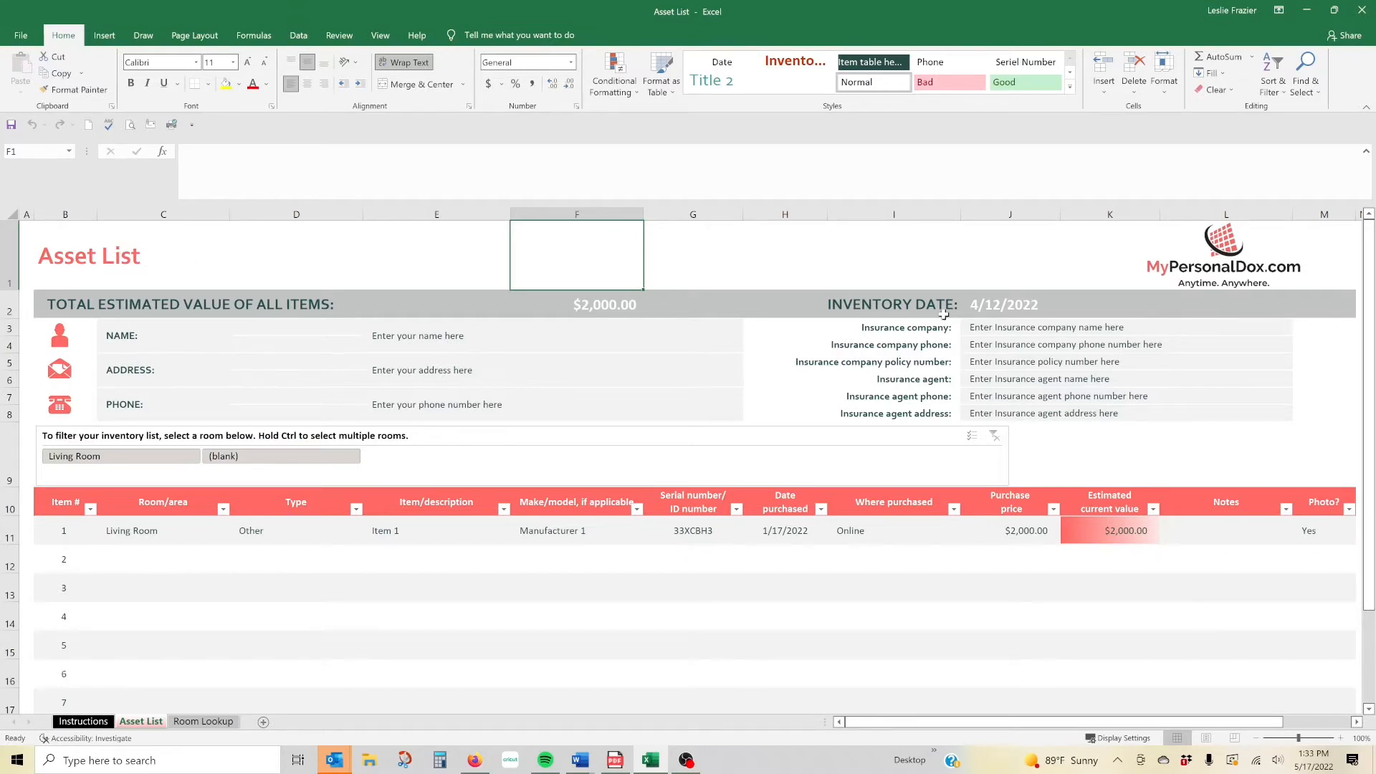
# Examine the Asset List's inventory date, total estimated value, owner contact, insurance and Notes fields.
pyautogui.click(1004, 307)
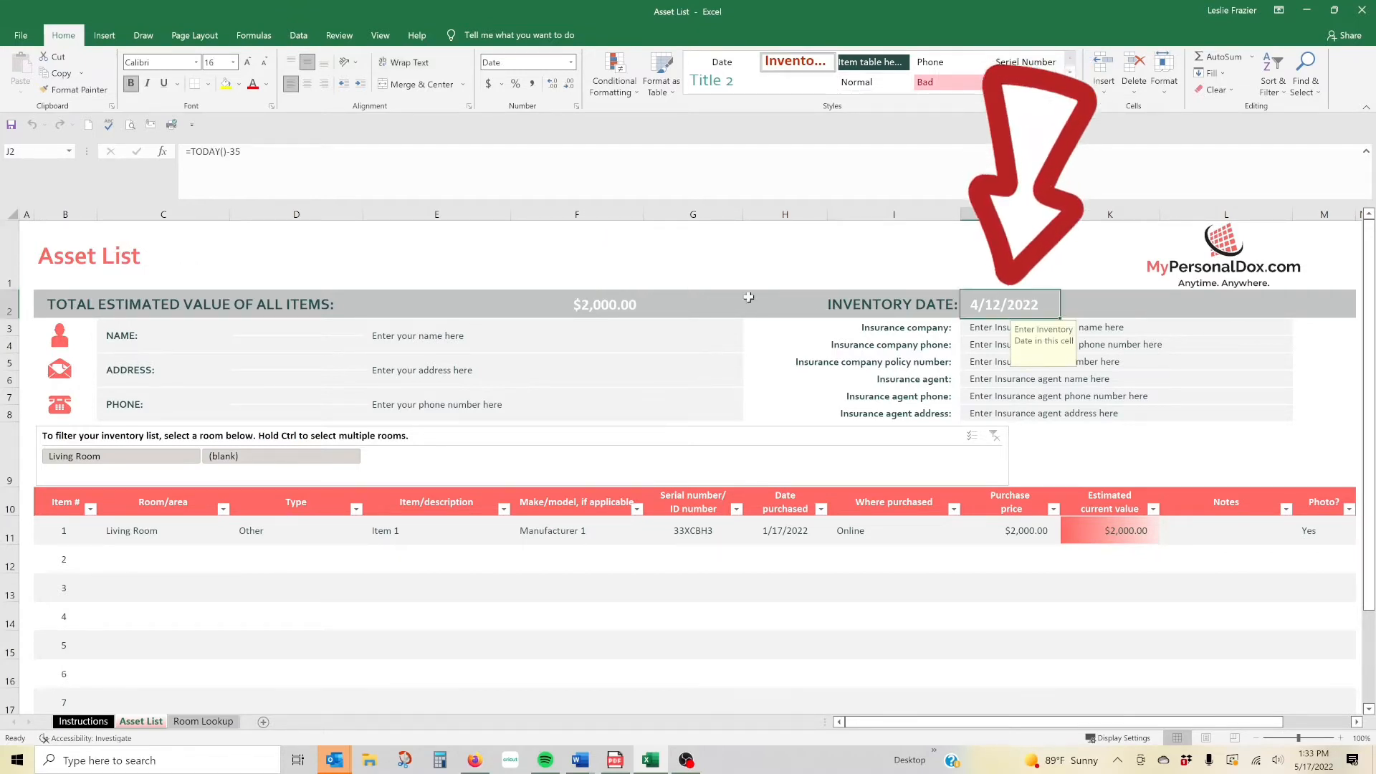
pyautogui.click(625, 305)
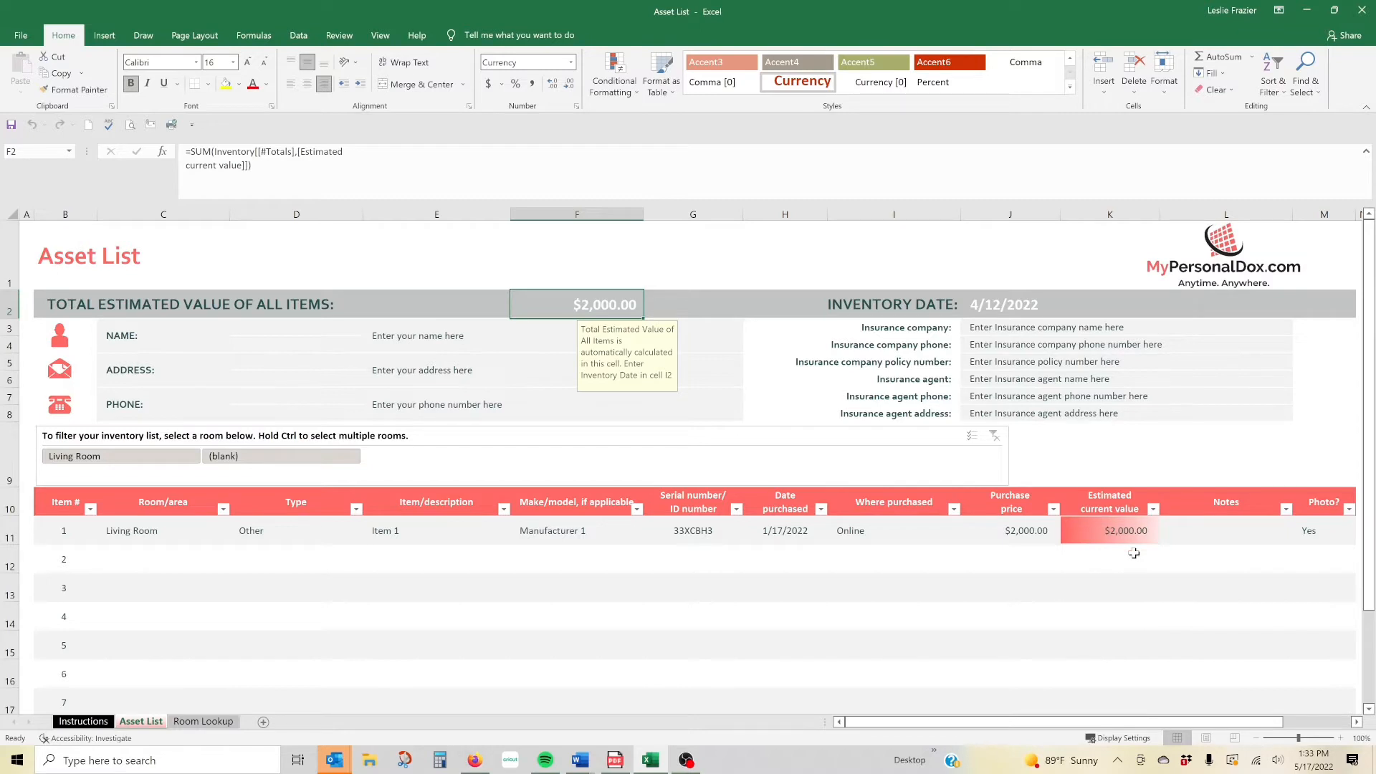
pyautogui.click(687, 761)
pyautogui.moveTo(422, 333); pyautogui.dragTo(418, 417)
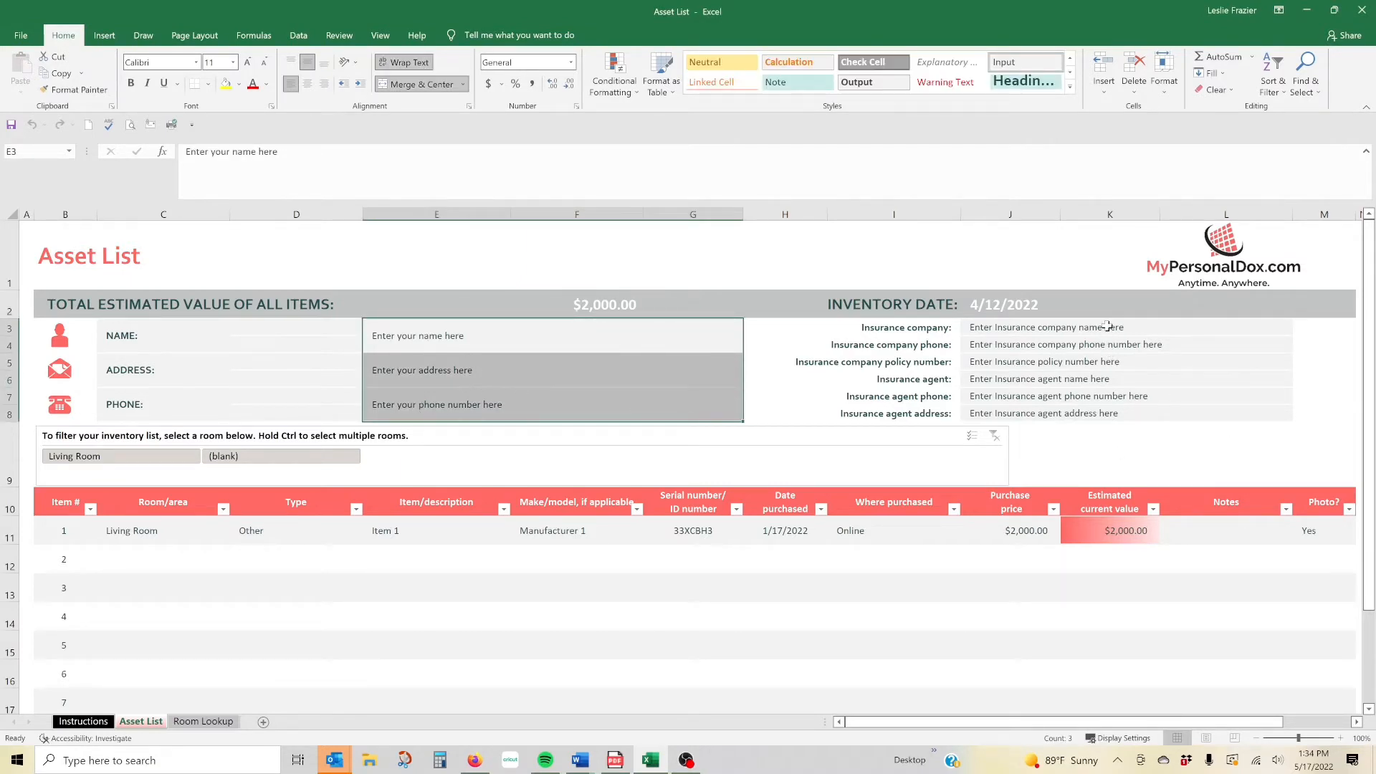
pyautogui.moveTo(1107, 328); pyautogui.dragTo(1116, 413)
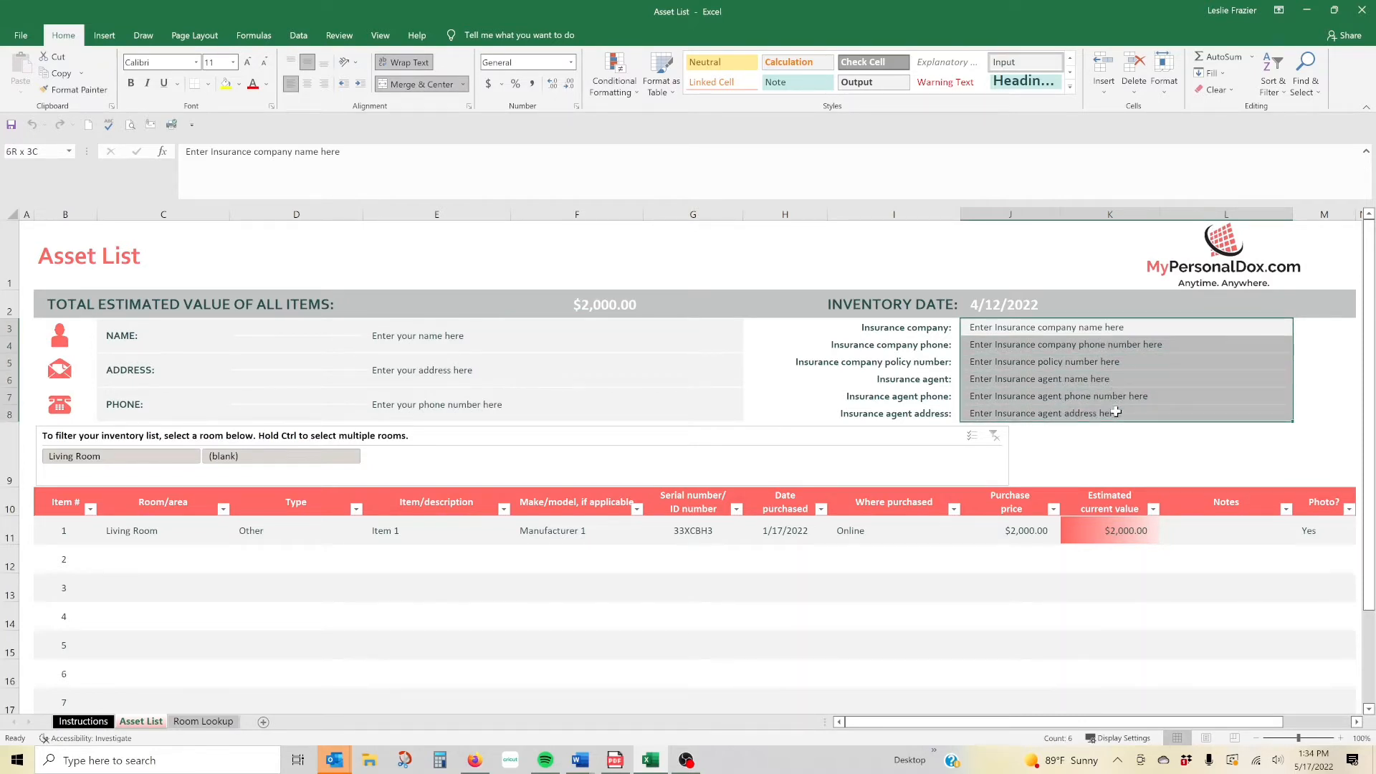
pyautogui.moveTo(1116, 413); pyautogui.dragTo(1116, 412)
pyautogui.moveTo(1240, 520); pyautogui.dragTo(1234, 708)
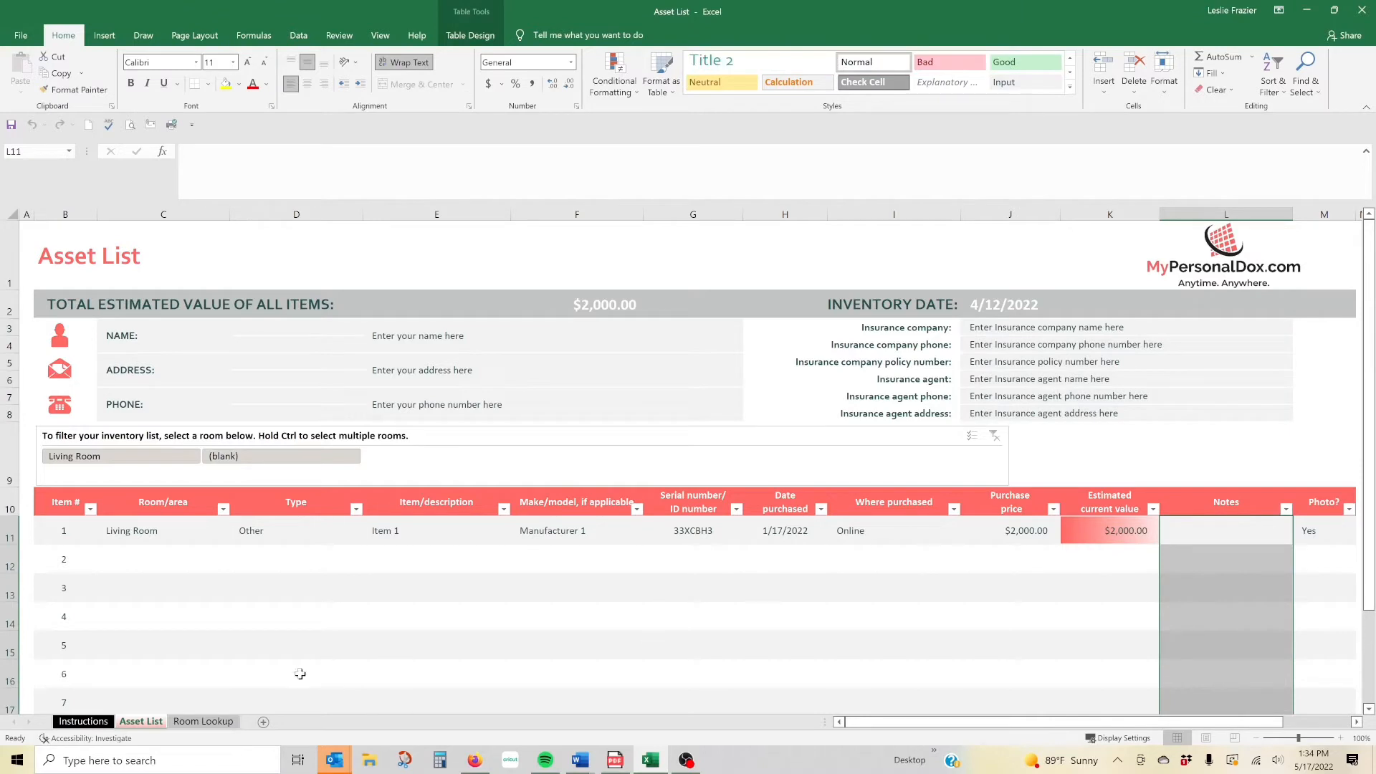
# Set the room/area of item 1 in the asset table to Master Bedroom.
pyautogui.click(175, 527)
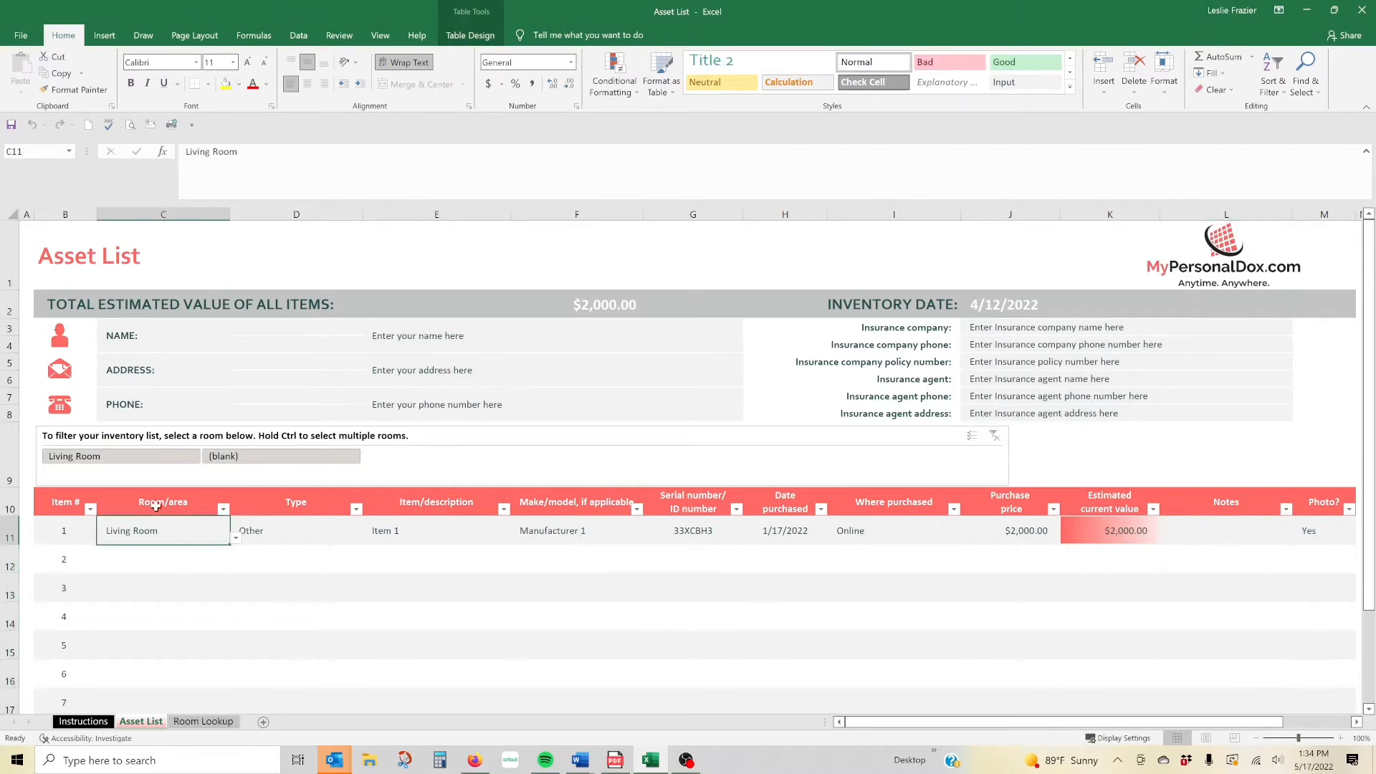
pyautogui.click(235, 538)
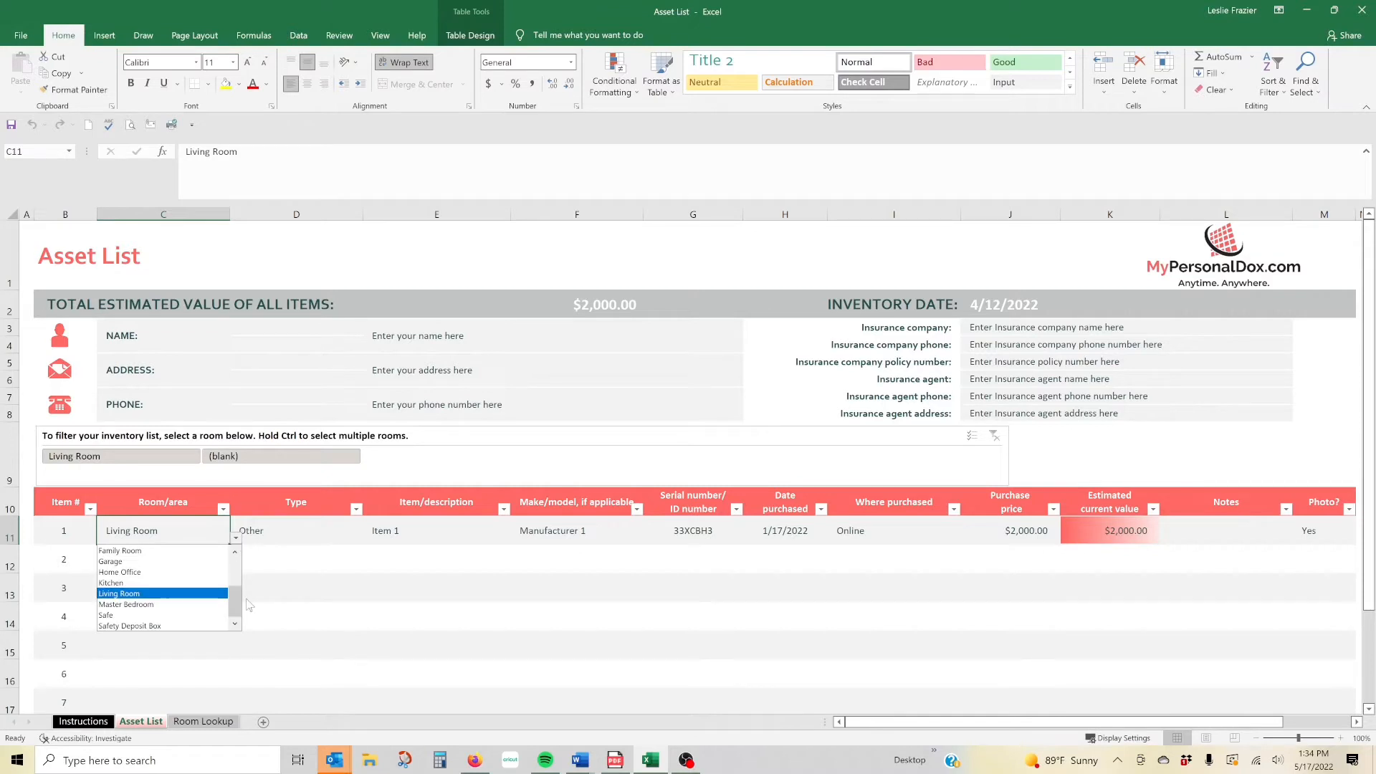
pyautogui.moveTo(238, 608); pyautogui.dragTo(234, 577)
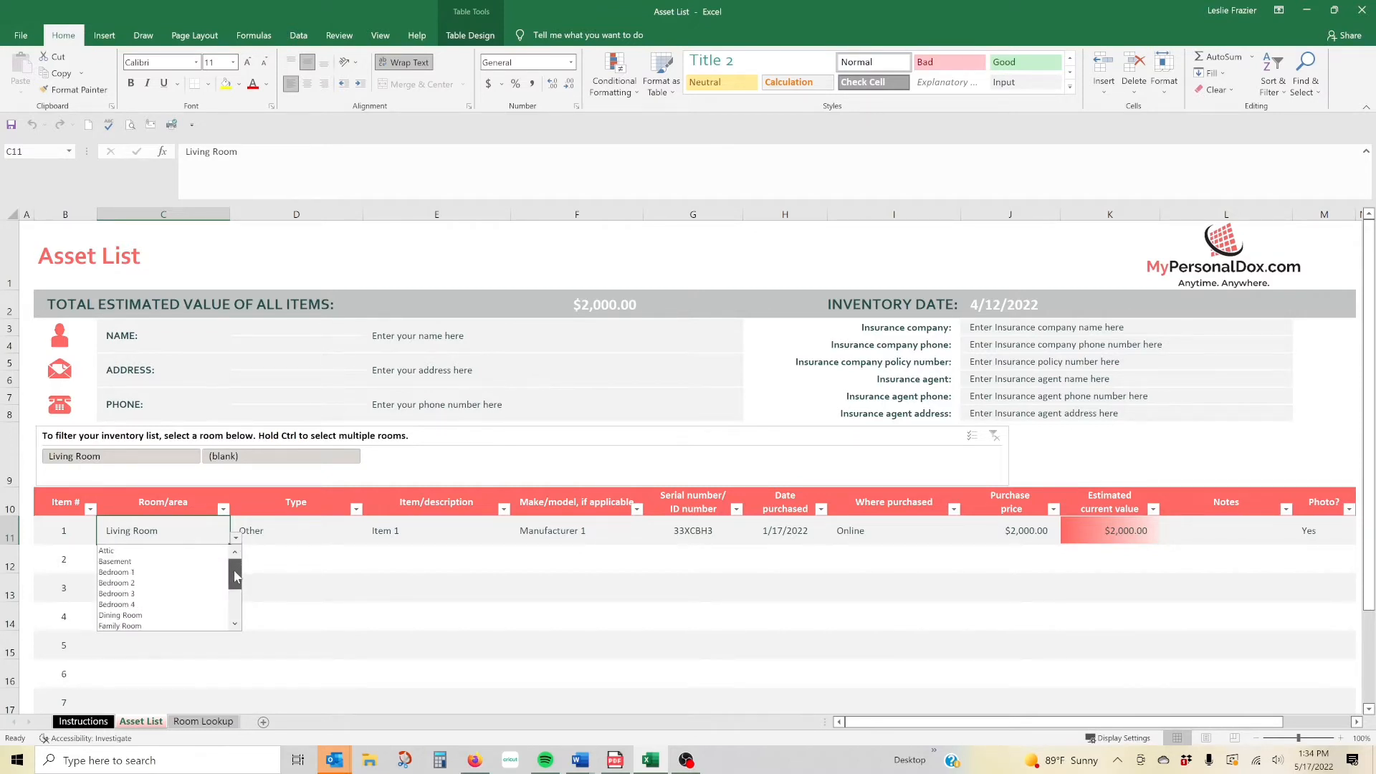
pyautogui.moveTo(236, 577); pyautogui.dragTo(236, 610)
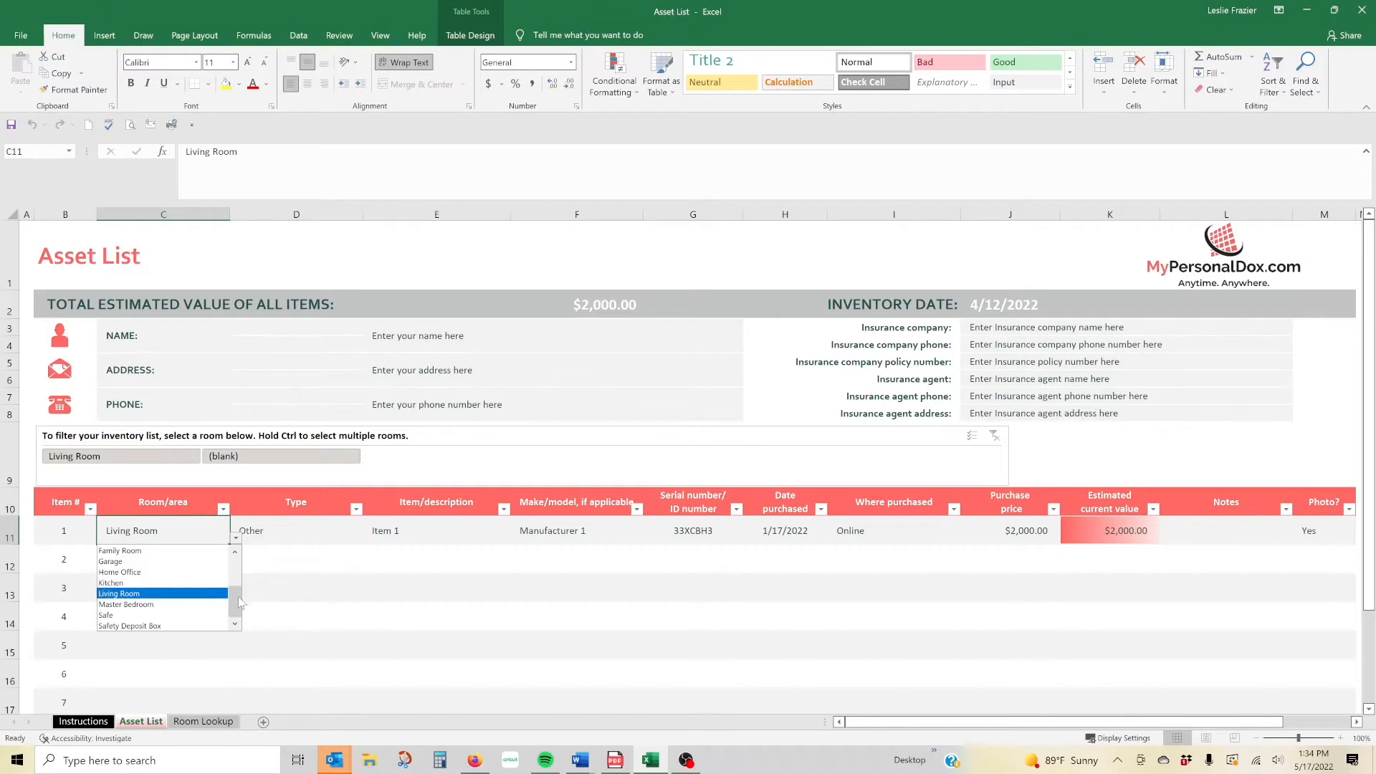
pyautogui.moveTo(239, 602)
pyautogui.mouseDown()
pyautogui.moveTo(241, 582)
pyautogui.moveTo(241, 602)
pyautogui.mouseUp()
pyautogui.click(179, 606)
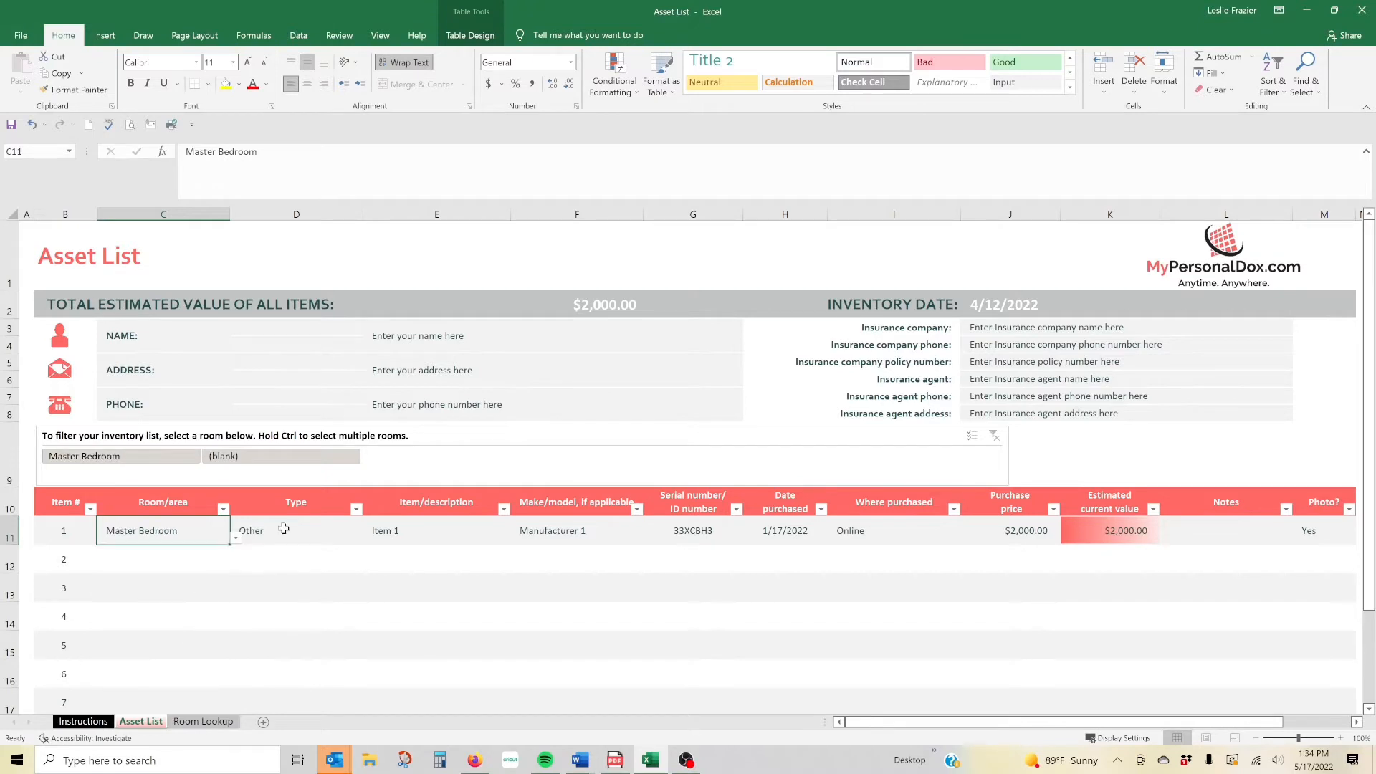
# Set the type of item 1 to Jewelry.
pyautogui.click(284, 528)
pyautogui.click(368, 537)
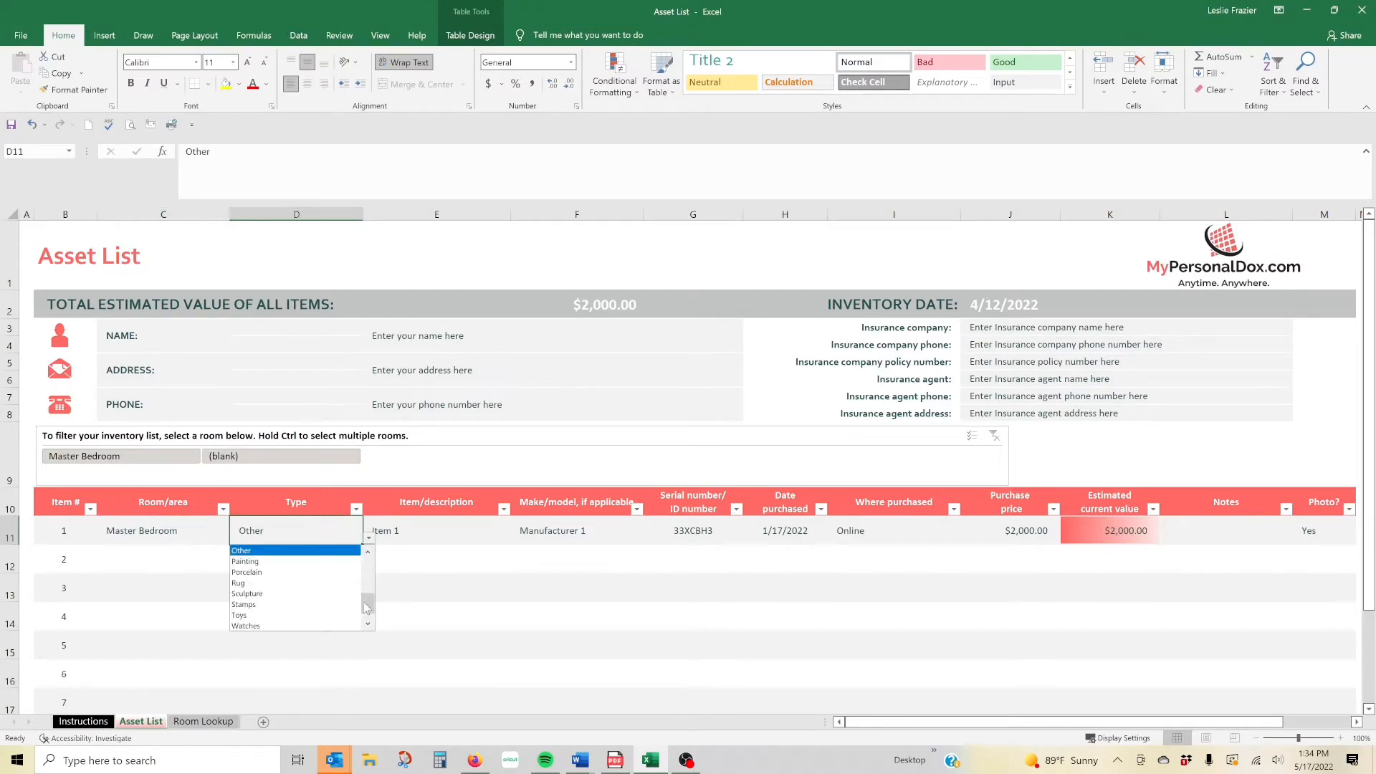
pyautogui.moveTo(366, 609); pyautogui.dragTo(362, 559)
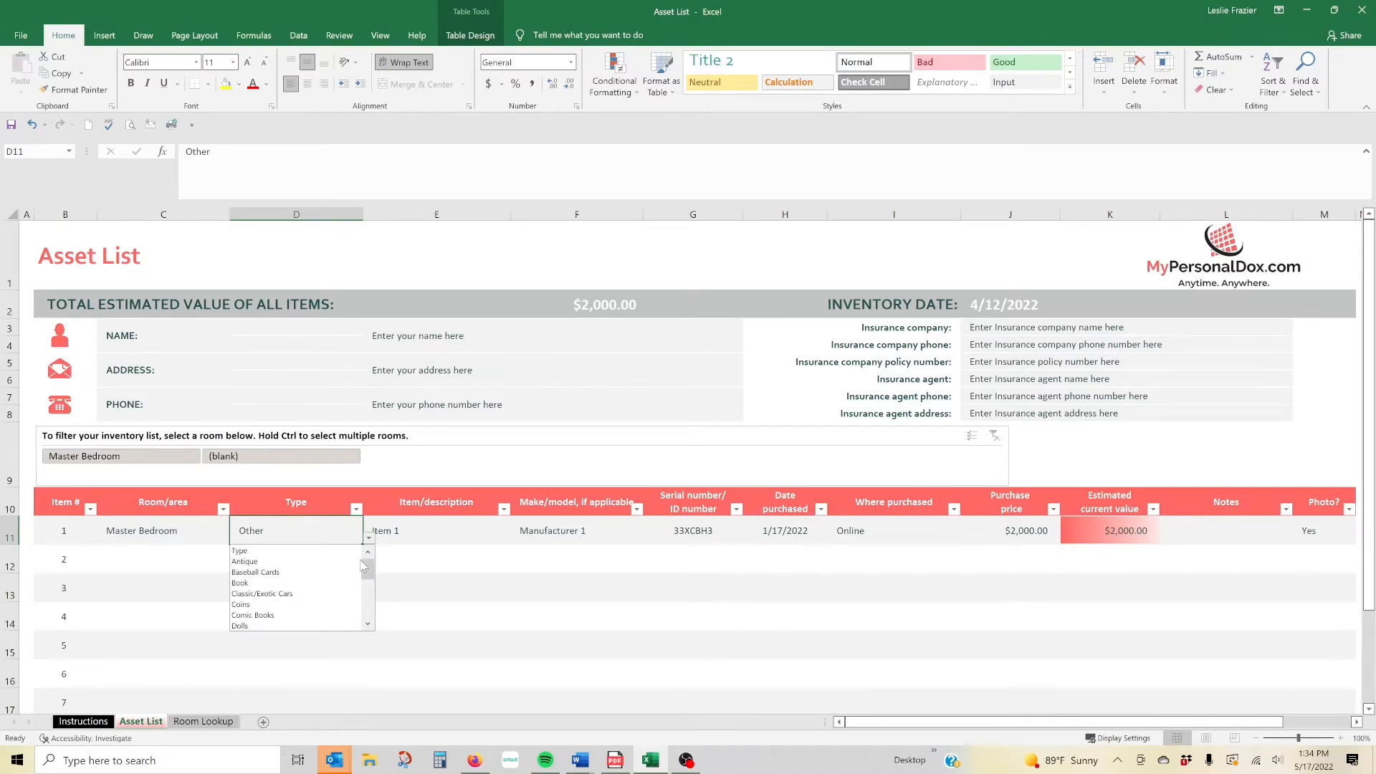
pyautogui.moveTo(365, 570); pyautogui.dragTo(364, 608)
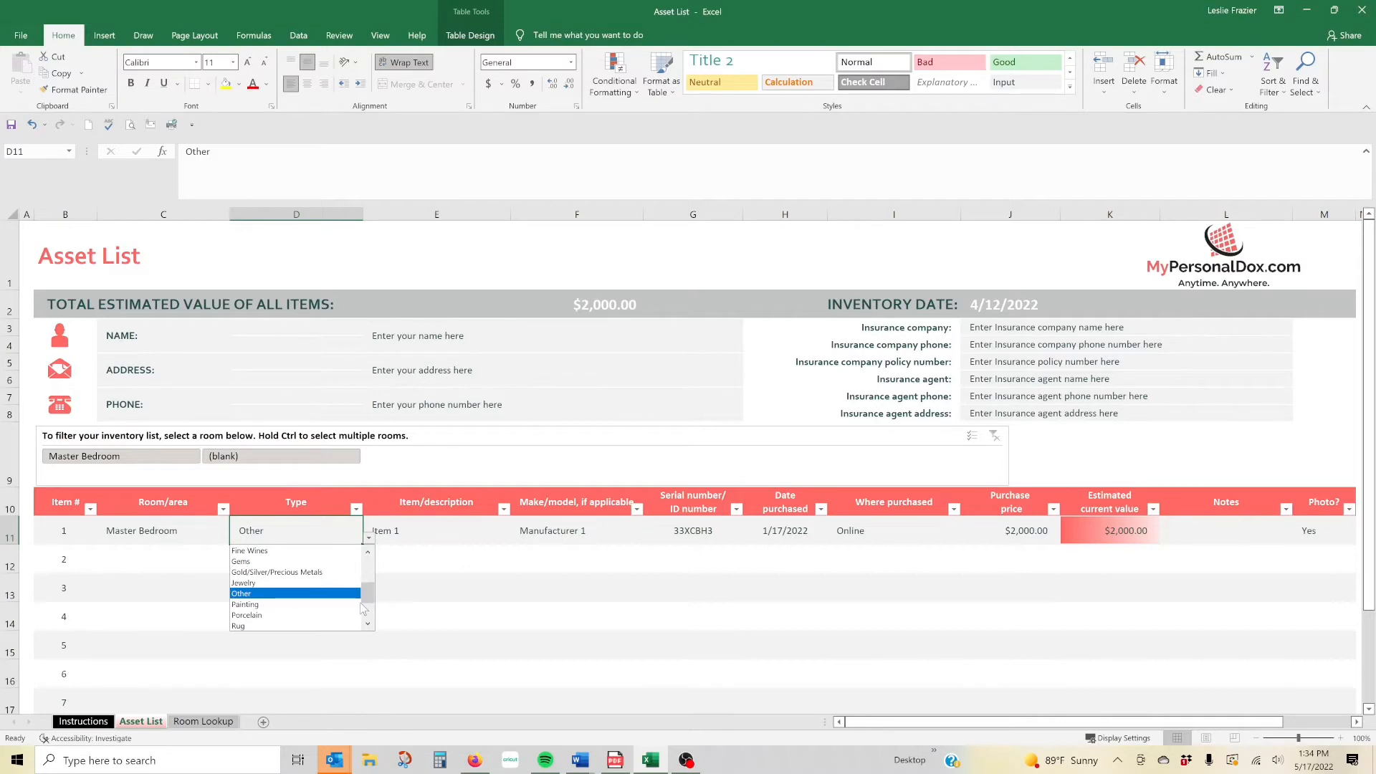
pyautogui.click(286, 582)
# Enter "Wedding rink" as item 1's description and clear its make/model and serial number.
pyautogui.click(438, 531)
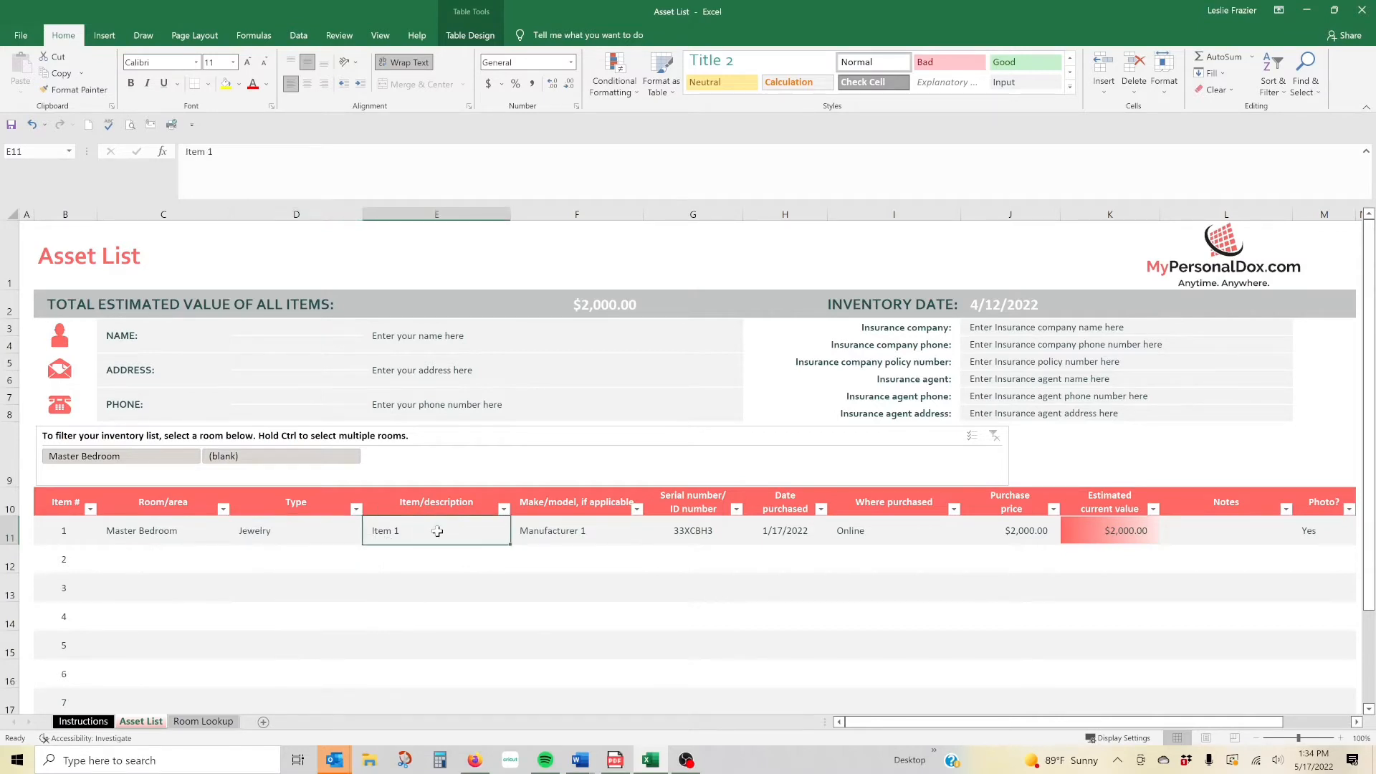
pyautogui.write('Wedding rink')
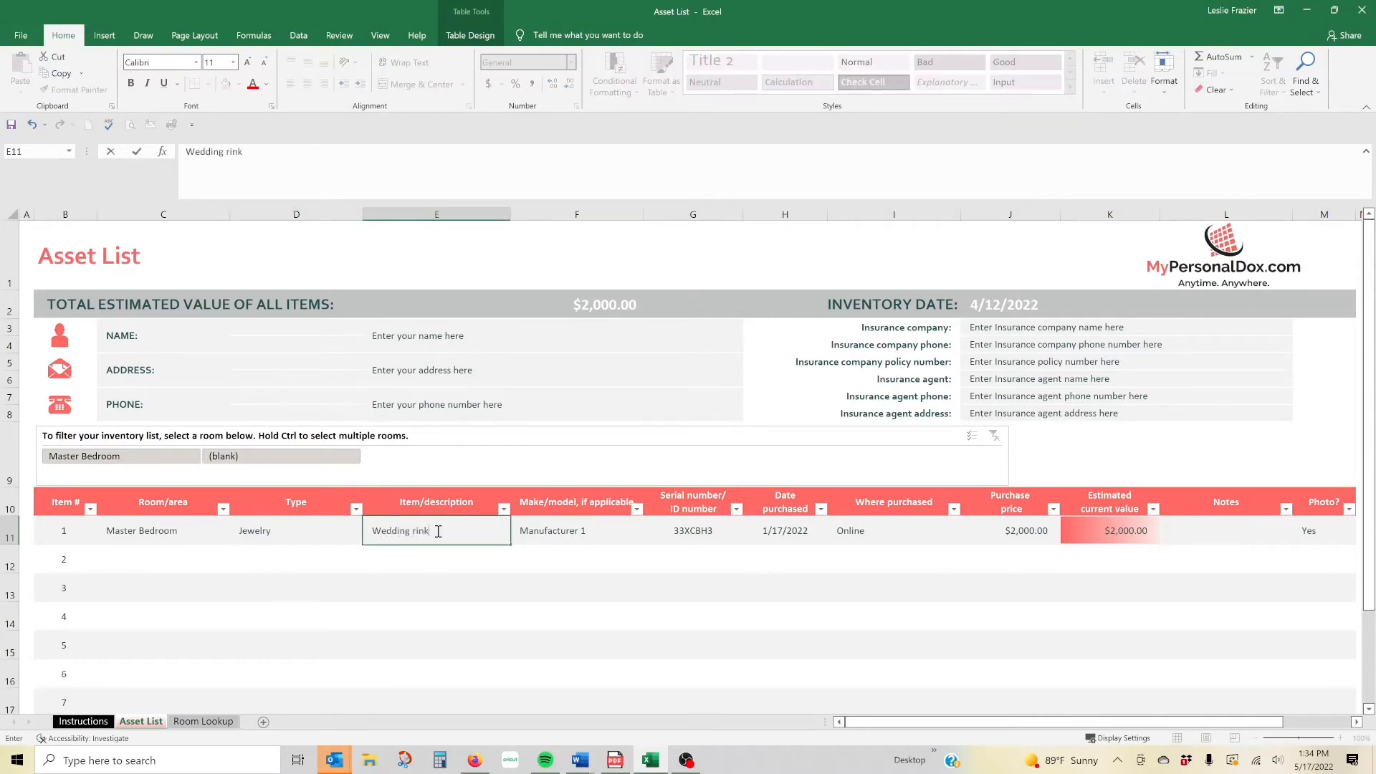
pyautogui.press('Tab')
pyautogui.press('Delete')
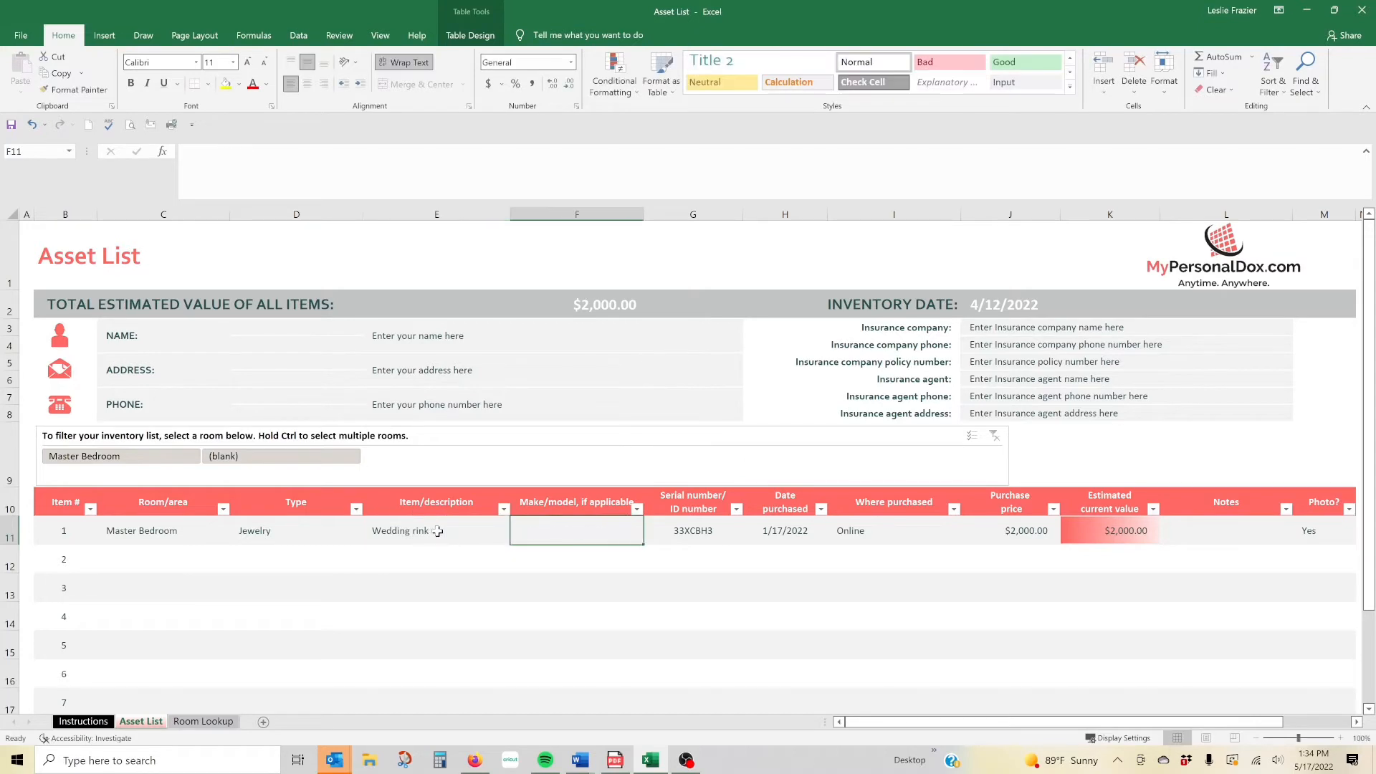
pyautogui.press('Tab')
pyautogui.press('Delete')
# Set item 1's purchase date to 10/01/1997 and where it was purchased to XYZ Jewelry.
pyautogui.press('Tab')
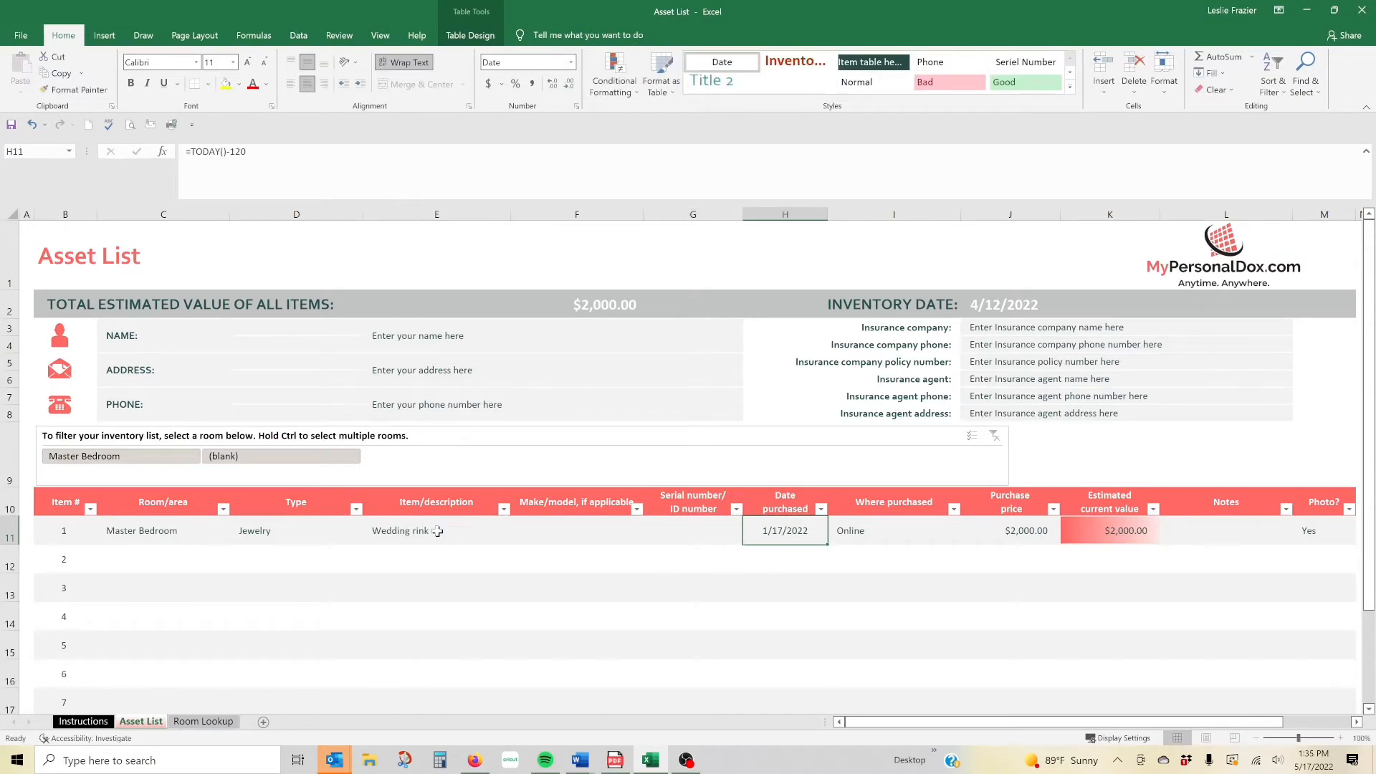
pyautogui.write('10/')
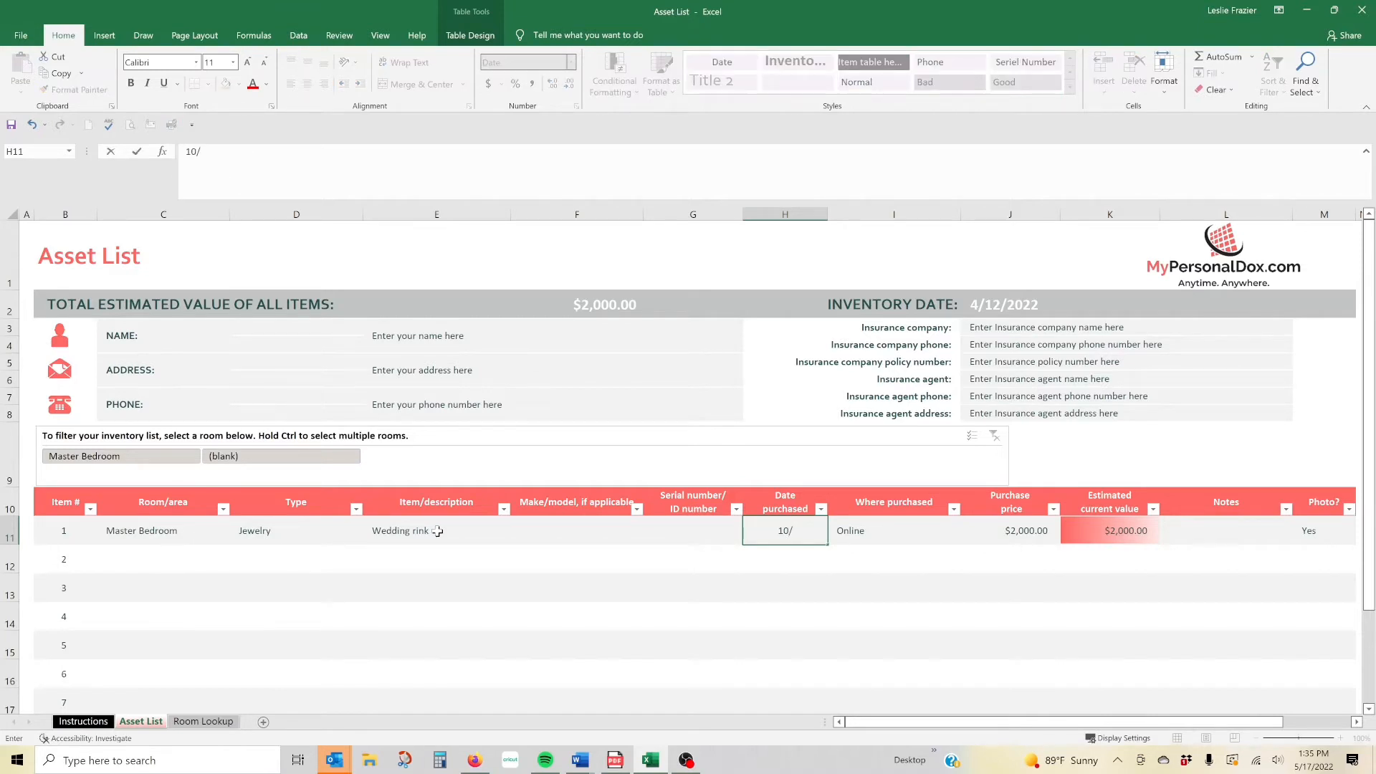
pyautogui.write('01/1997')
pyautogui.press('Tab')
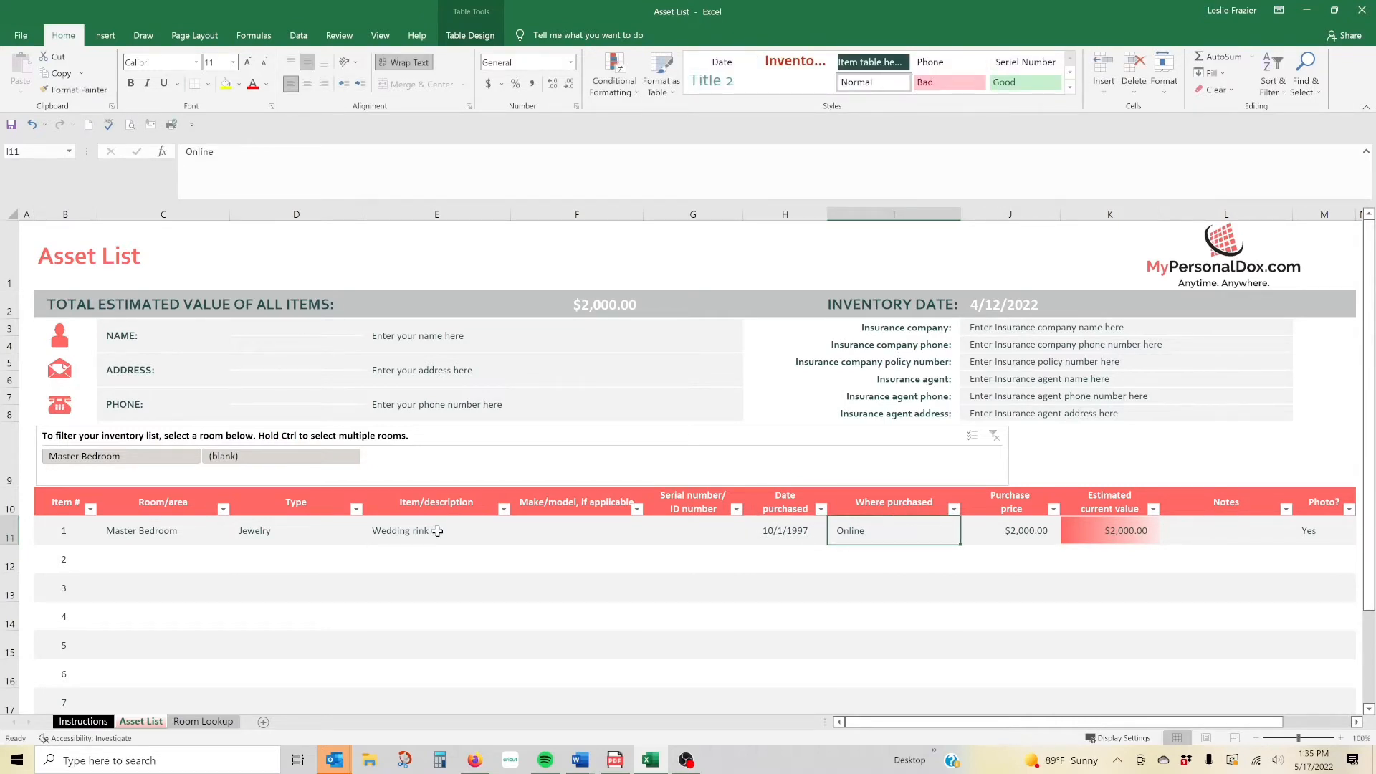
pyautogui.write('XY')
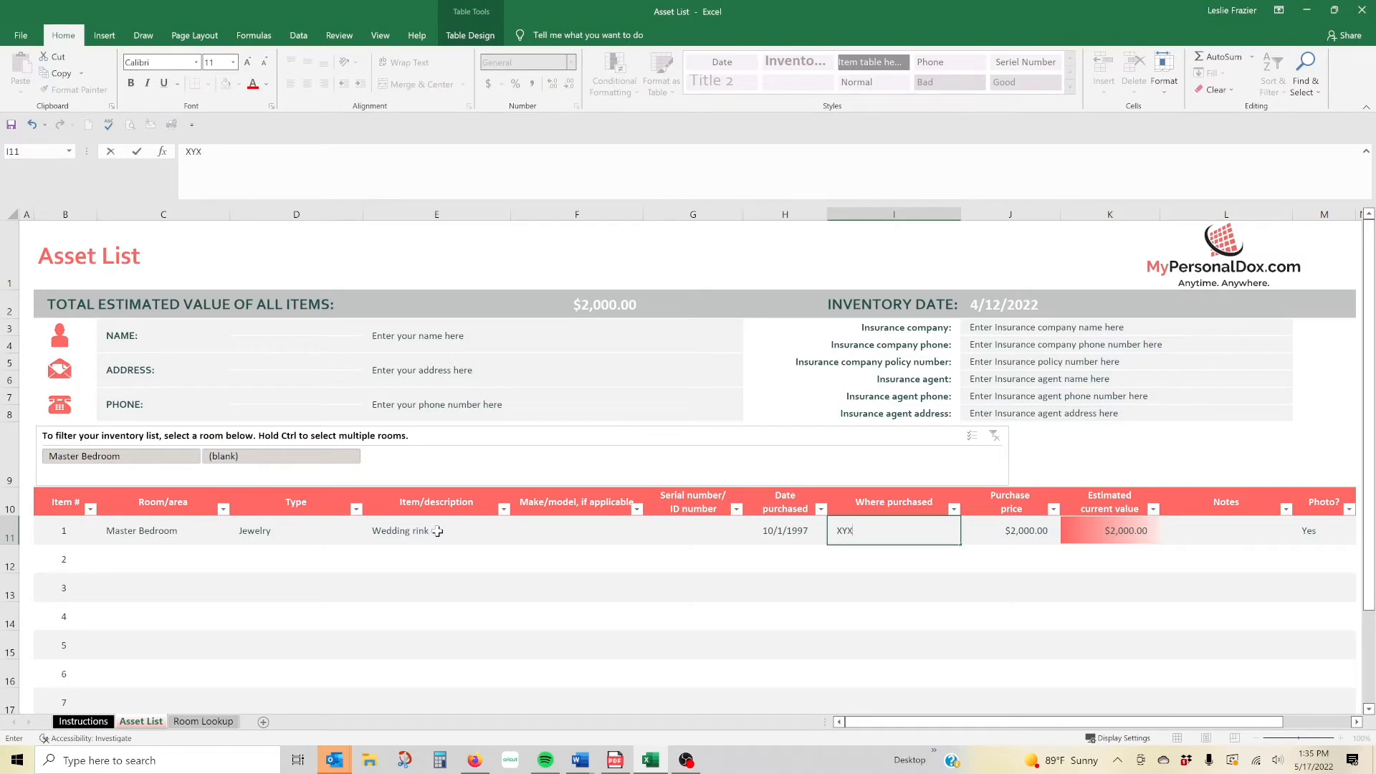
pyautogui.write('Z Jewelry')
pyautogui.press('Tab')
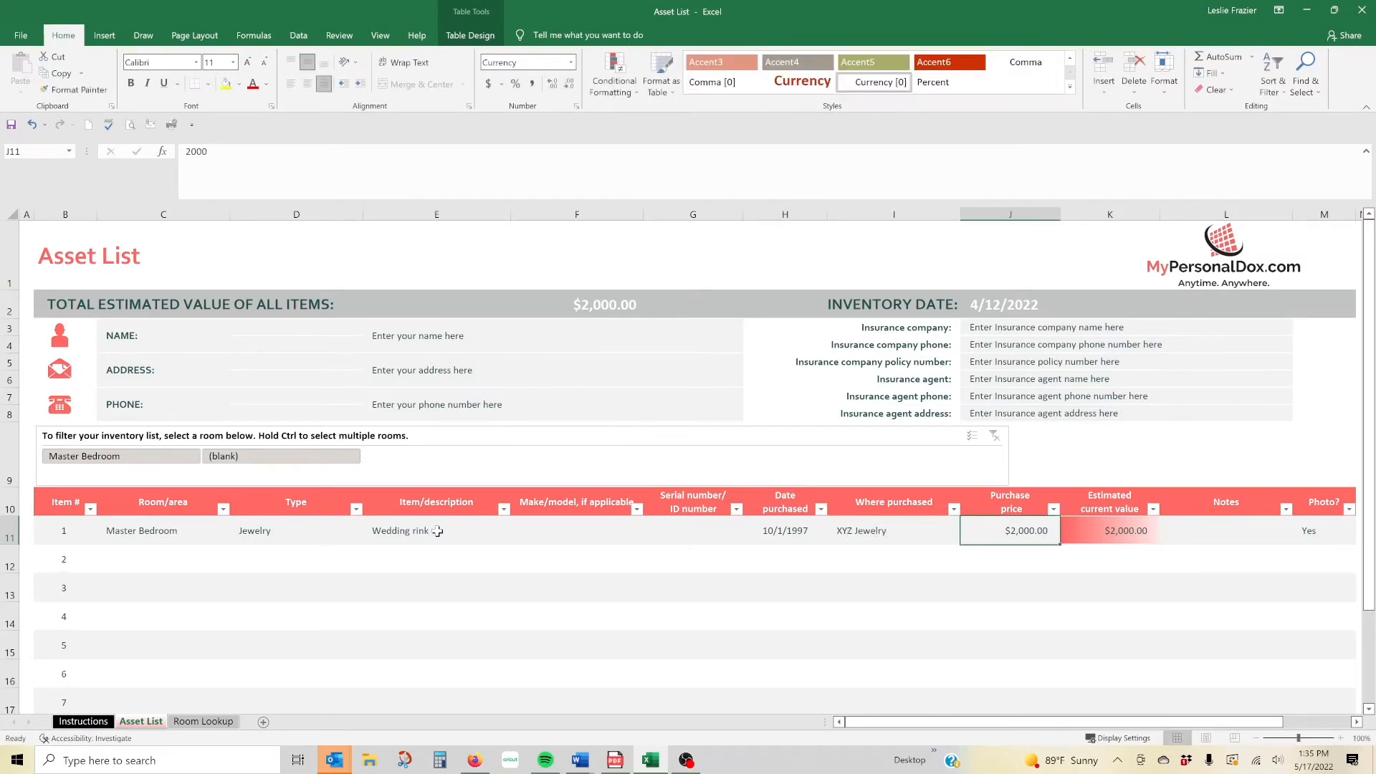
pyautogui.write('5000')
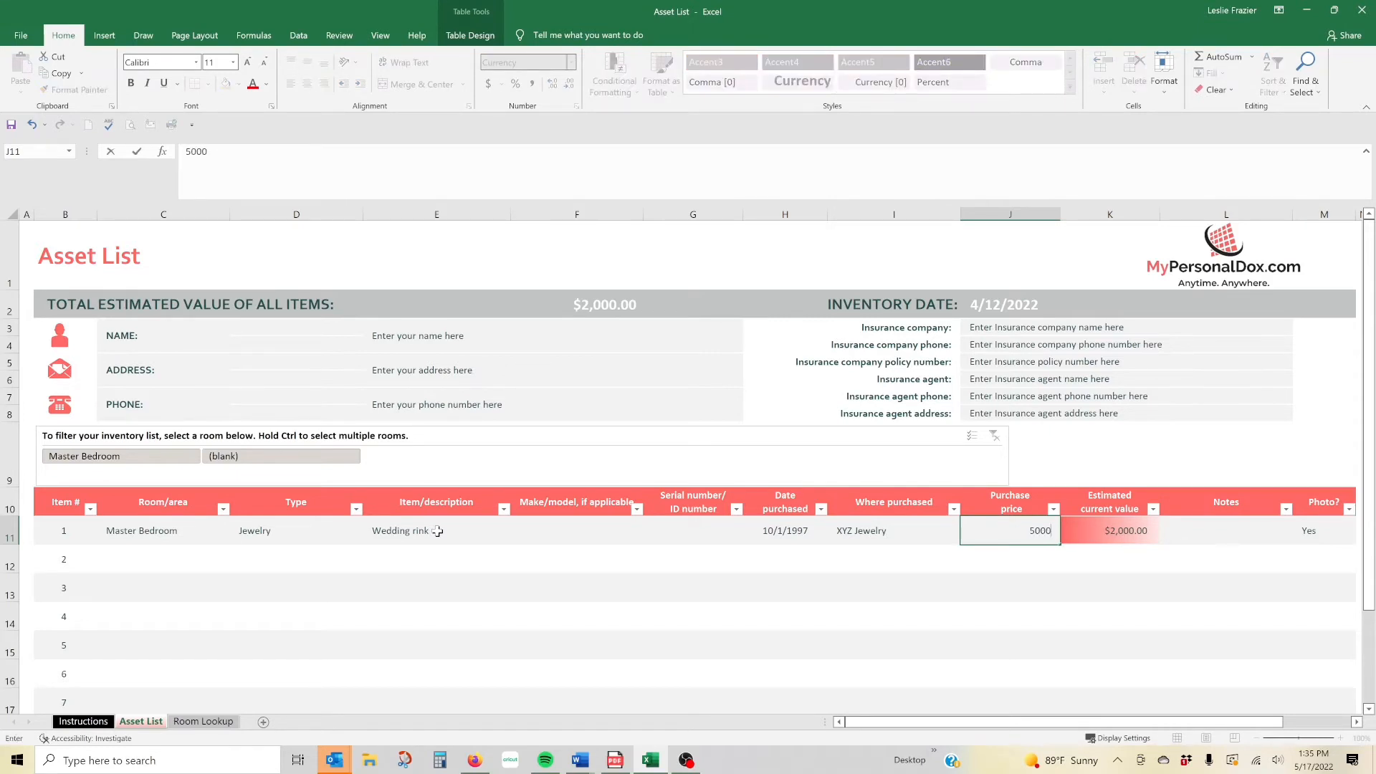
pyautogui.press('Return')
pyautogui.press('Tab')
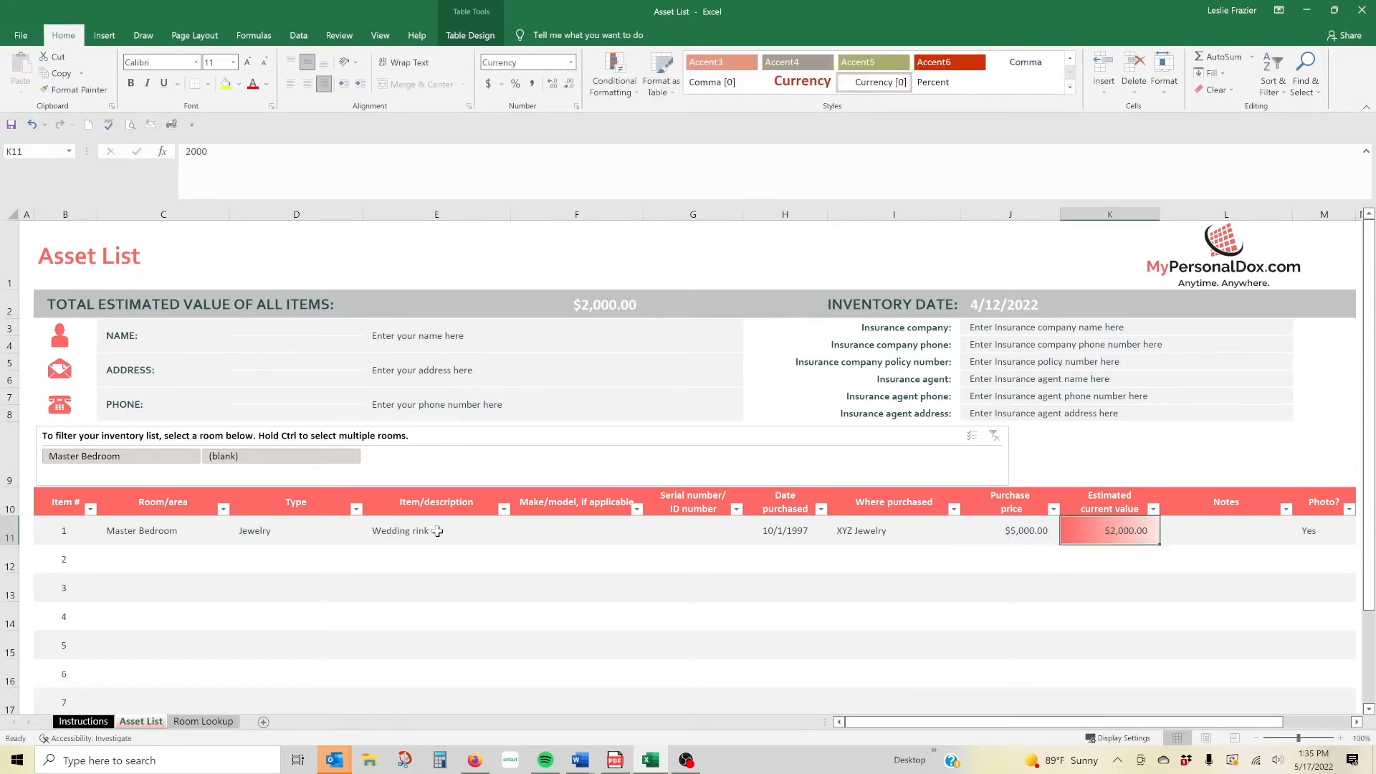
# Set item 1's purchase price to 3000 and its estimated current value to 5000.
pyautogui.press('Left')
pyautogui.write('3000')
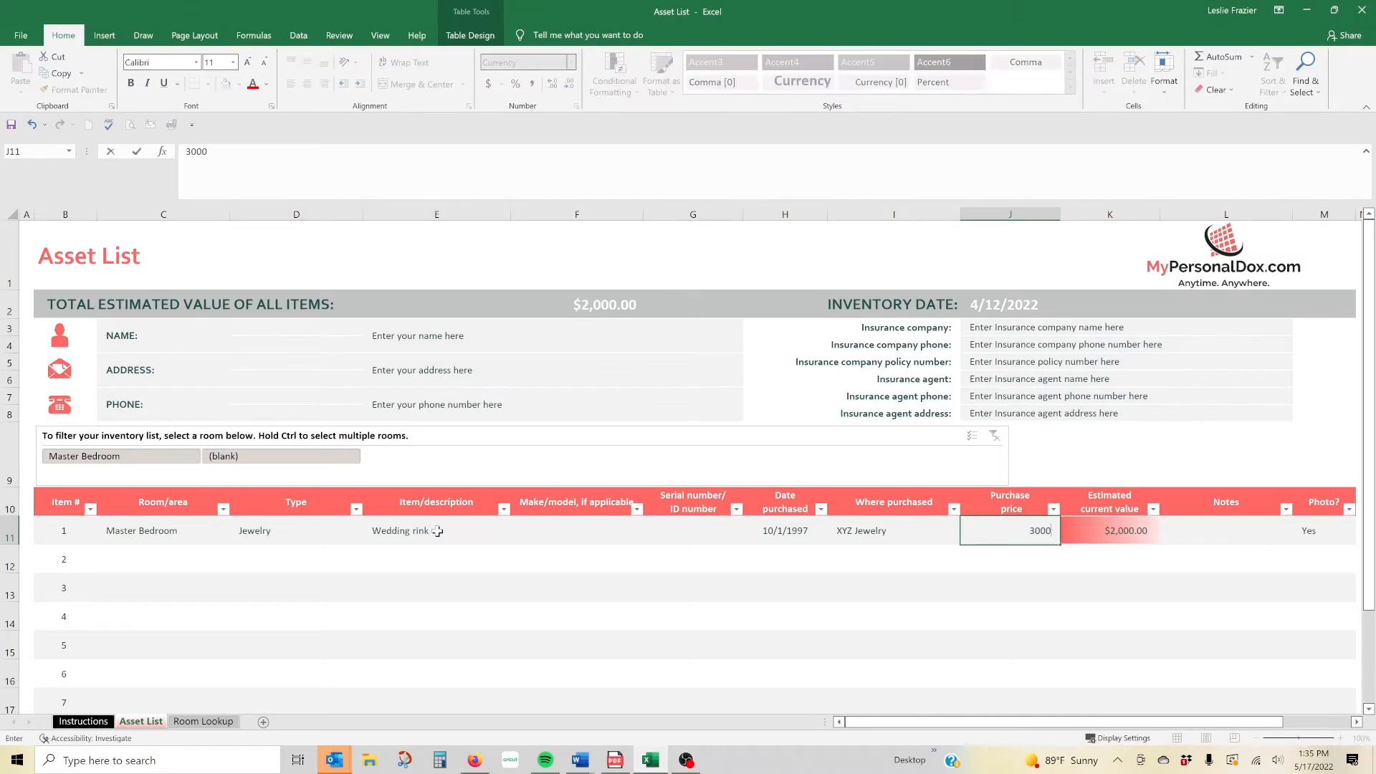
pyautogui.press('Tab')
pyautogui.write('5000')
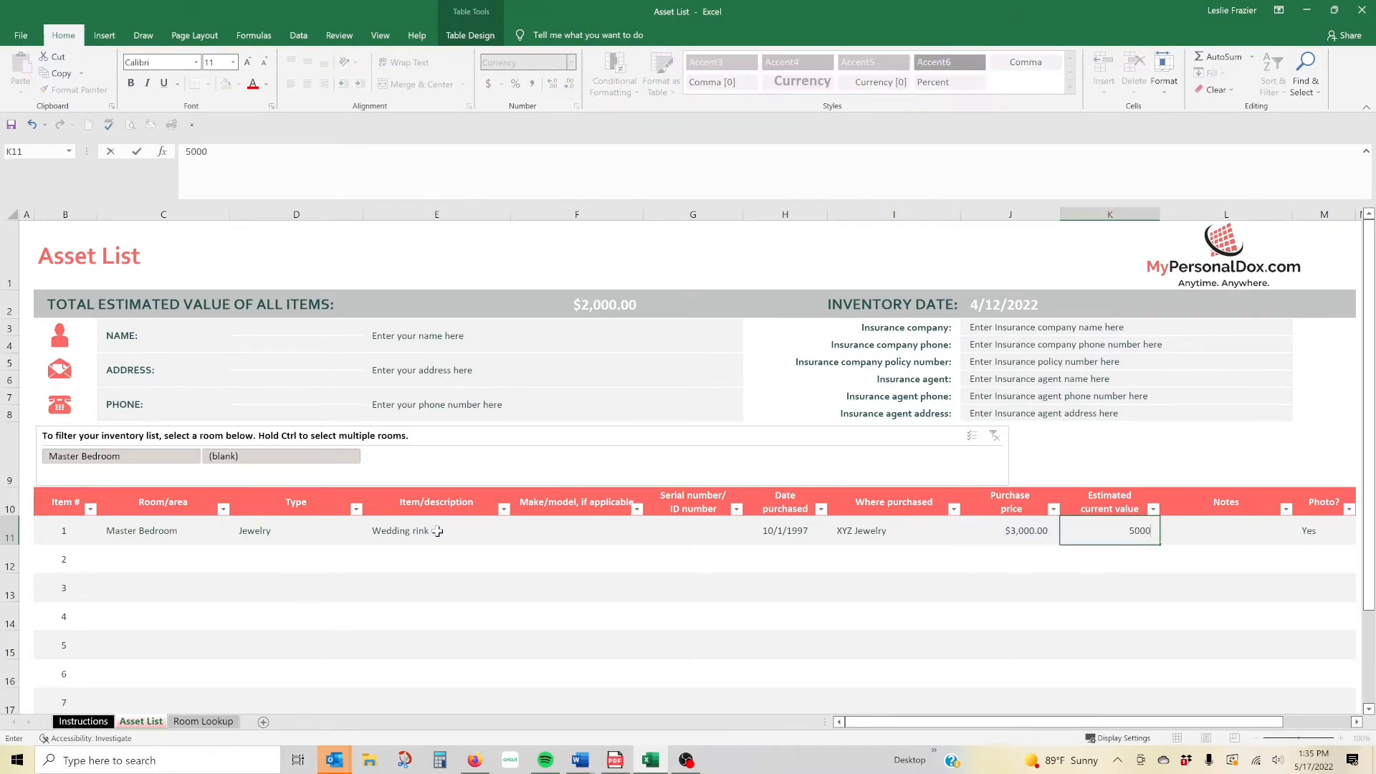
# Leave item 1's notes empty and clear its Photo? entry.
pyautogui.press('Tab')
pyautogui.press('Tab')
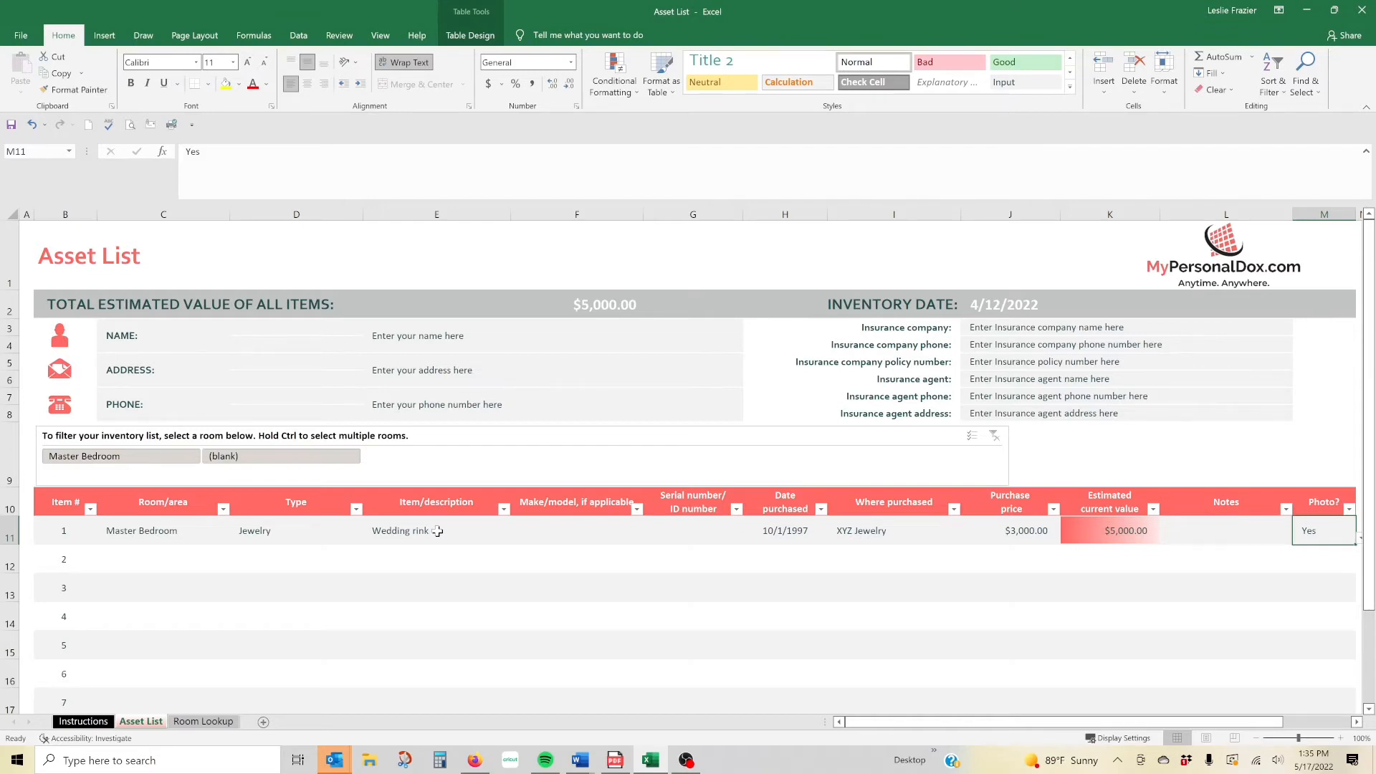
pyautogui.press('Delete')
# Set the room/area of item 2 to Home Office.
pyautogui.click(206, 561)
pyautogui.click(235, 566)
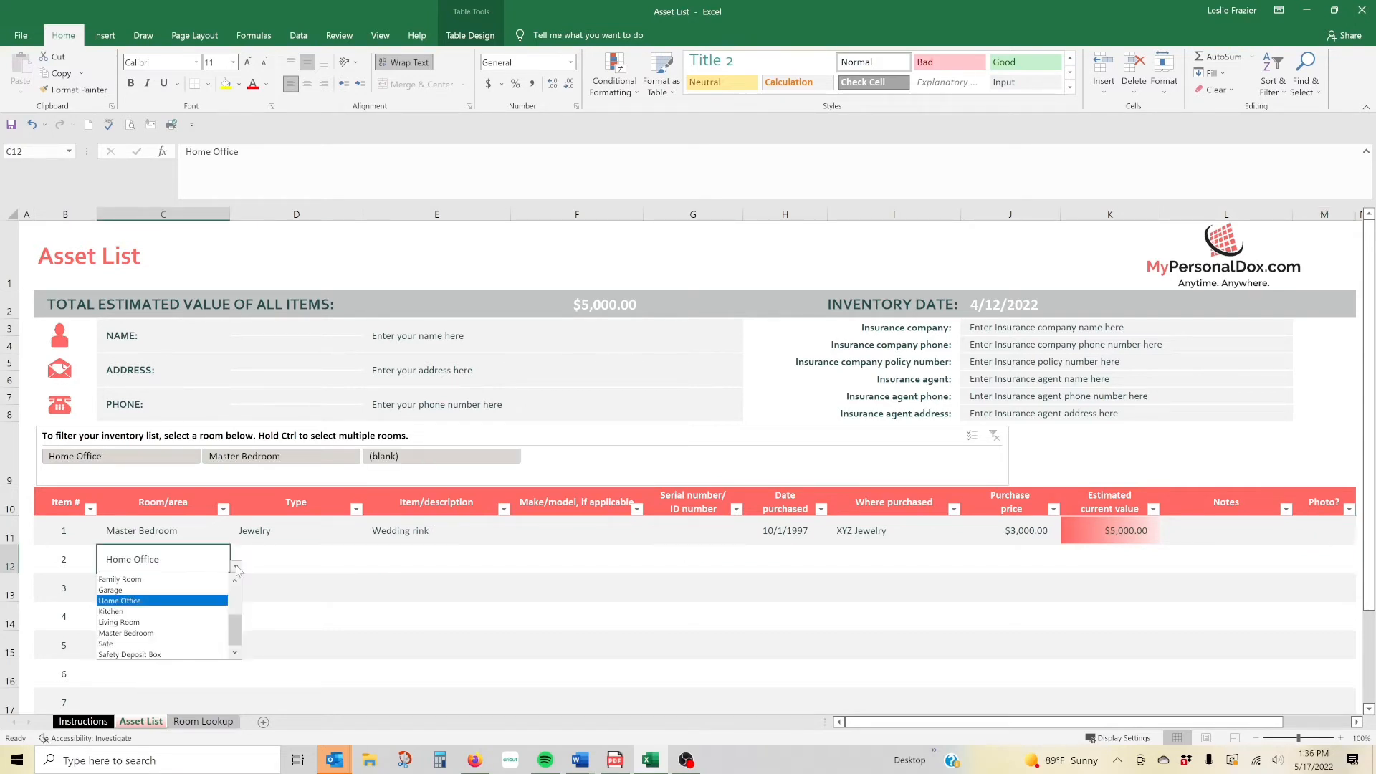
pyautogui.click(206, 604)
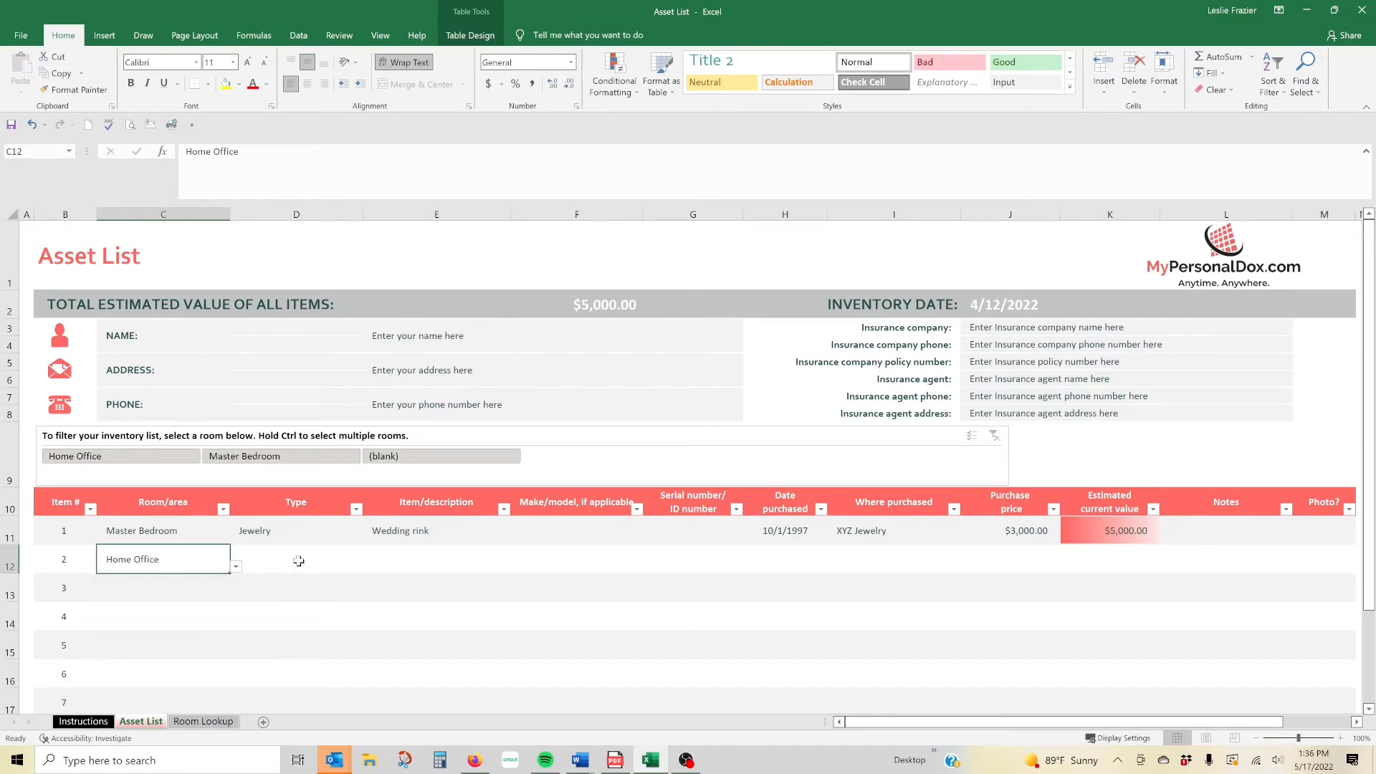
# Set the type of item 2 to Weapons.
pyautogui.click(298, 561)
pyautogui.click(369, 567)
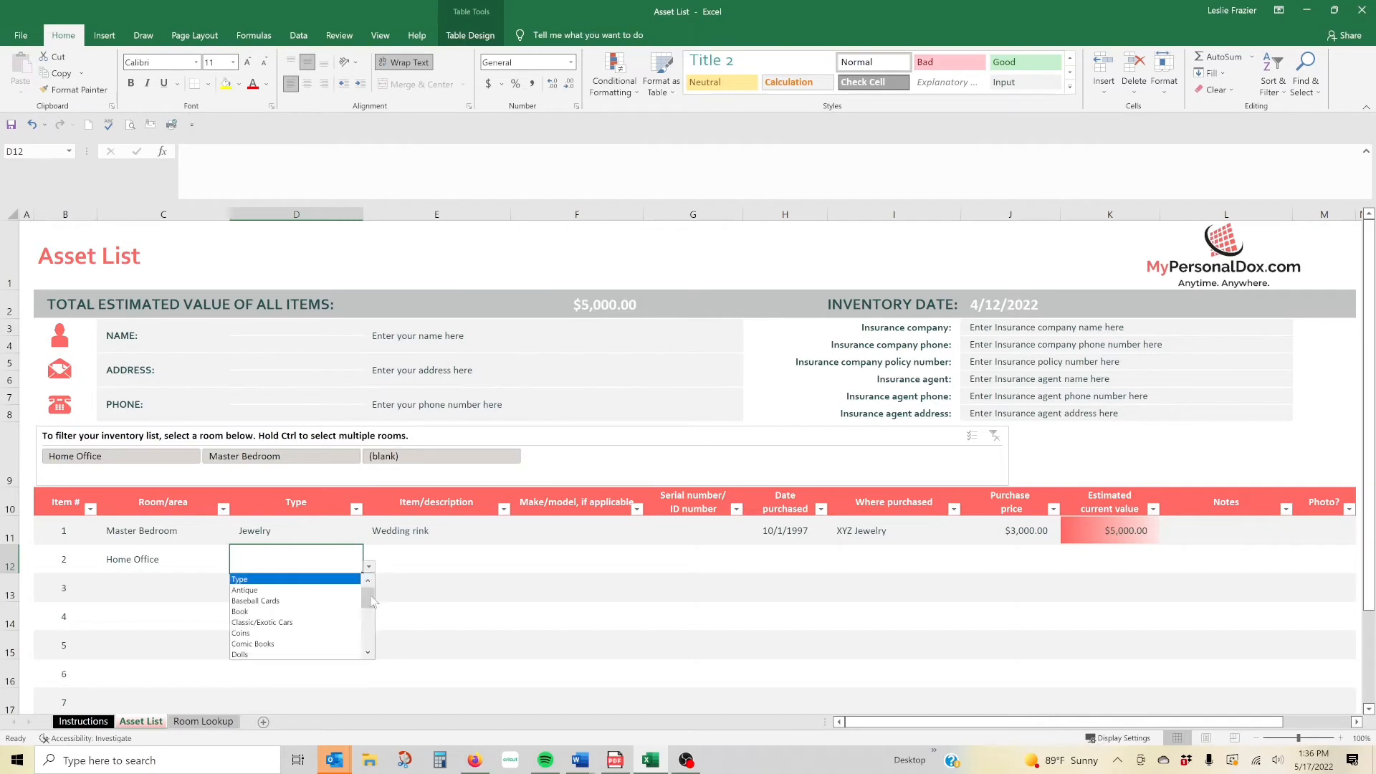
pyautogui.moveTo(368, 597); pyautogui.dragTo(362, 649)
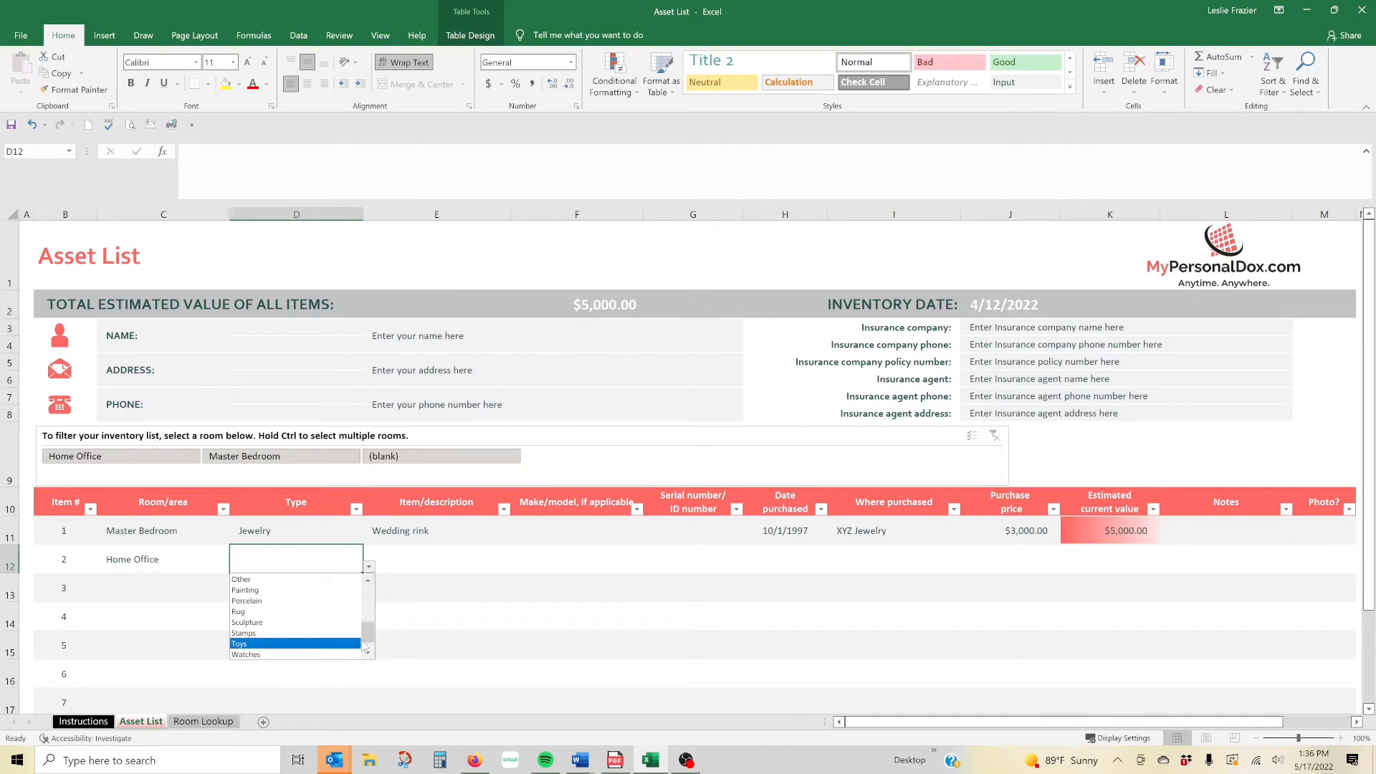
pyautogui.moveTo(367, 633); pyautogui.dragTo(362, 589)
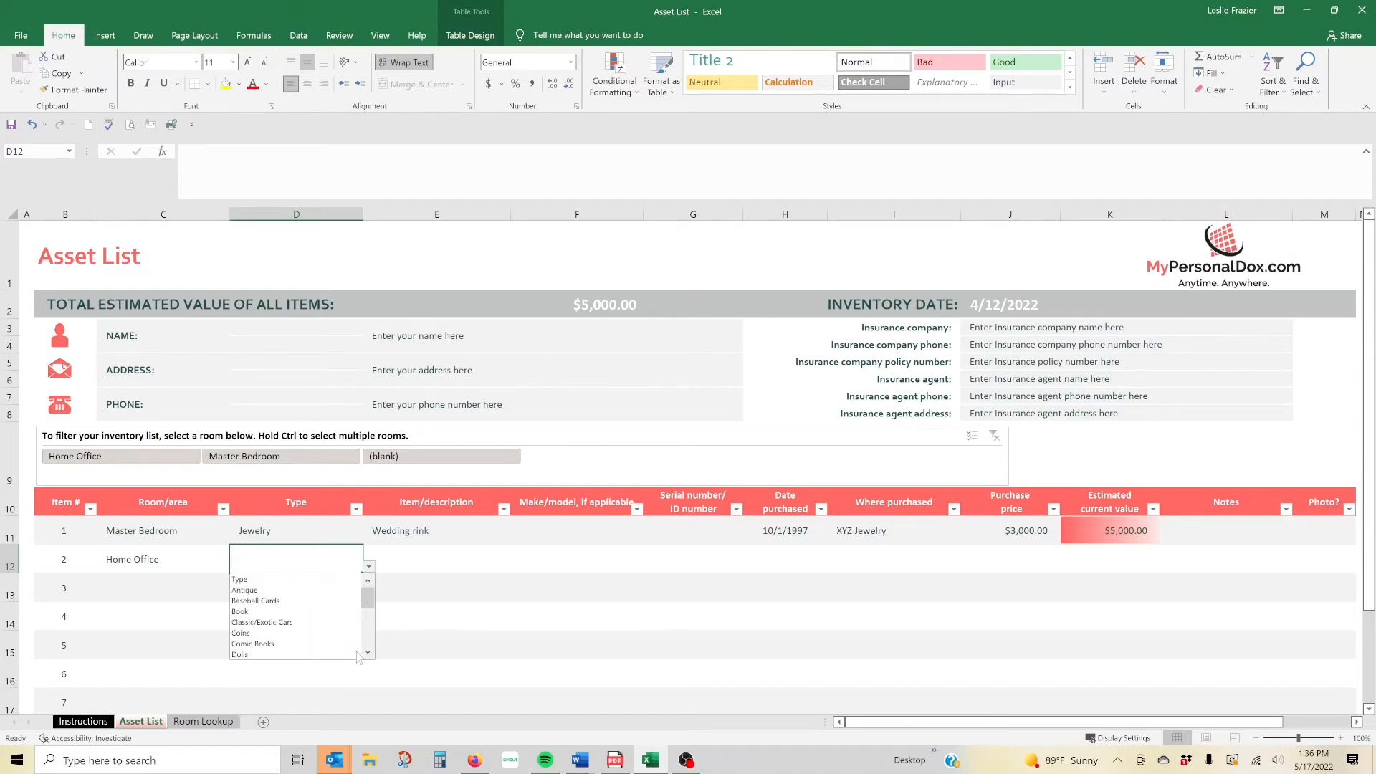
pyautogui.scroll(-5, 358, 641)
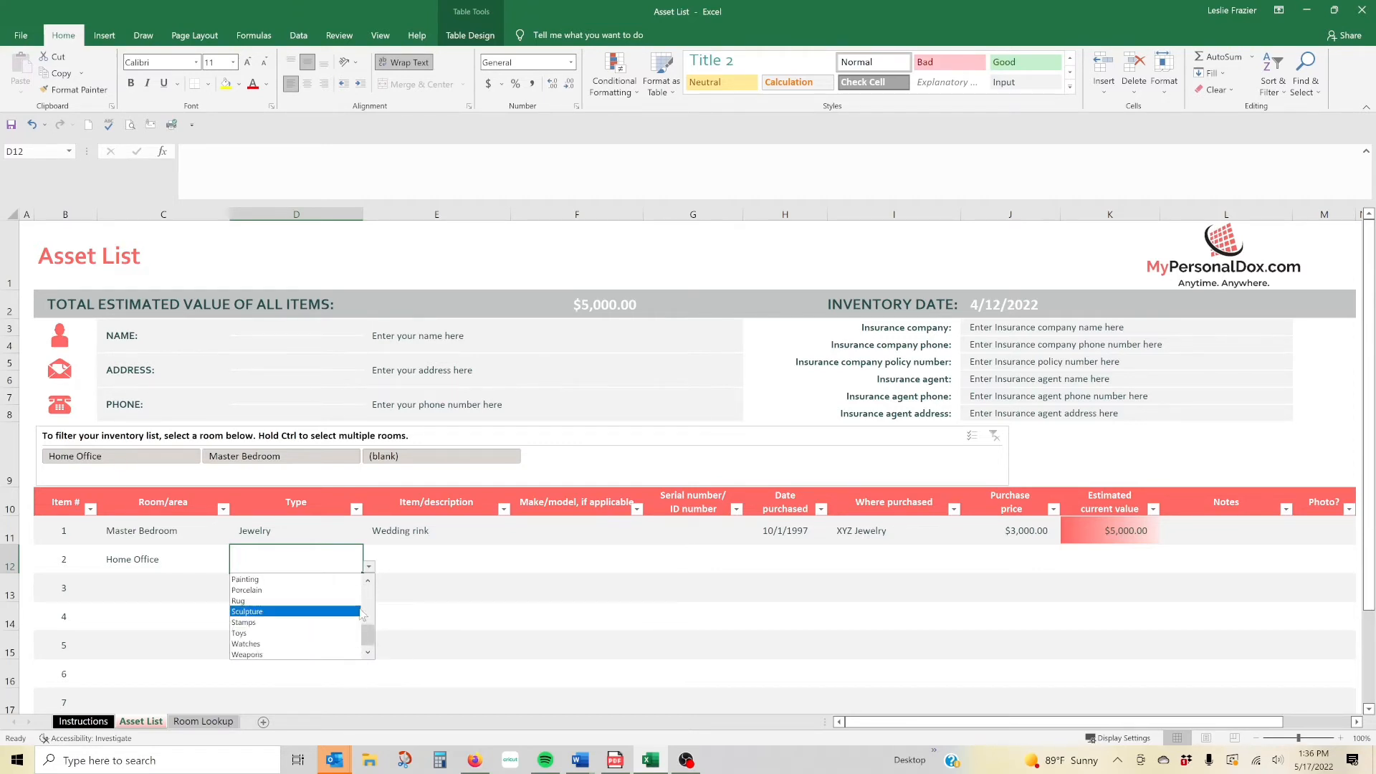
pyautogui.click(337, 654)
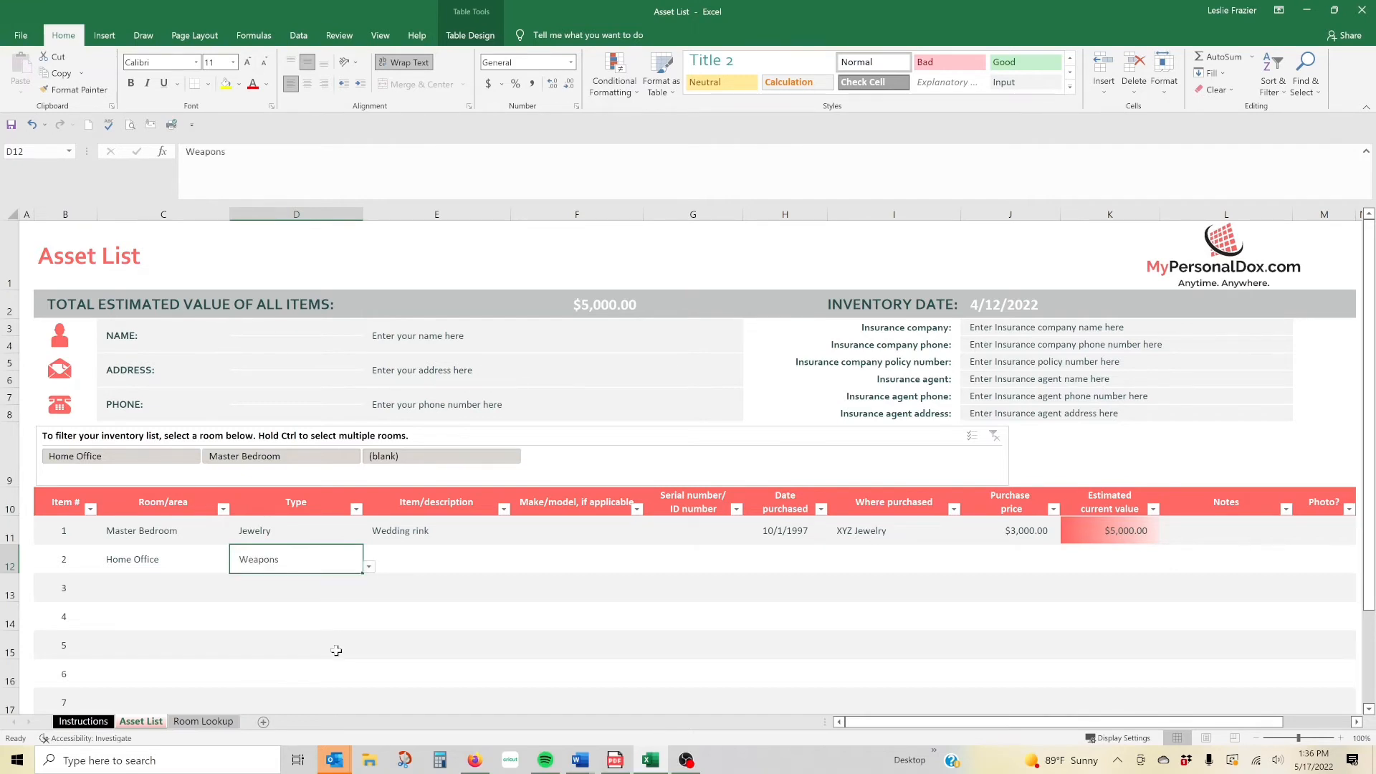
pyautogui.click(370, 567)
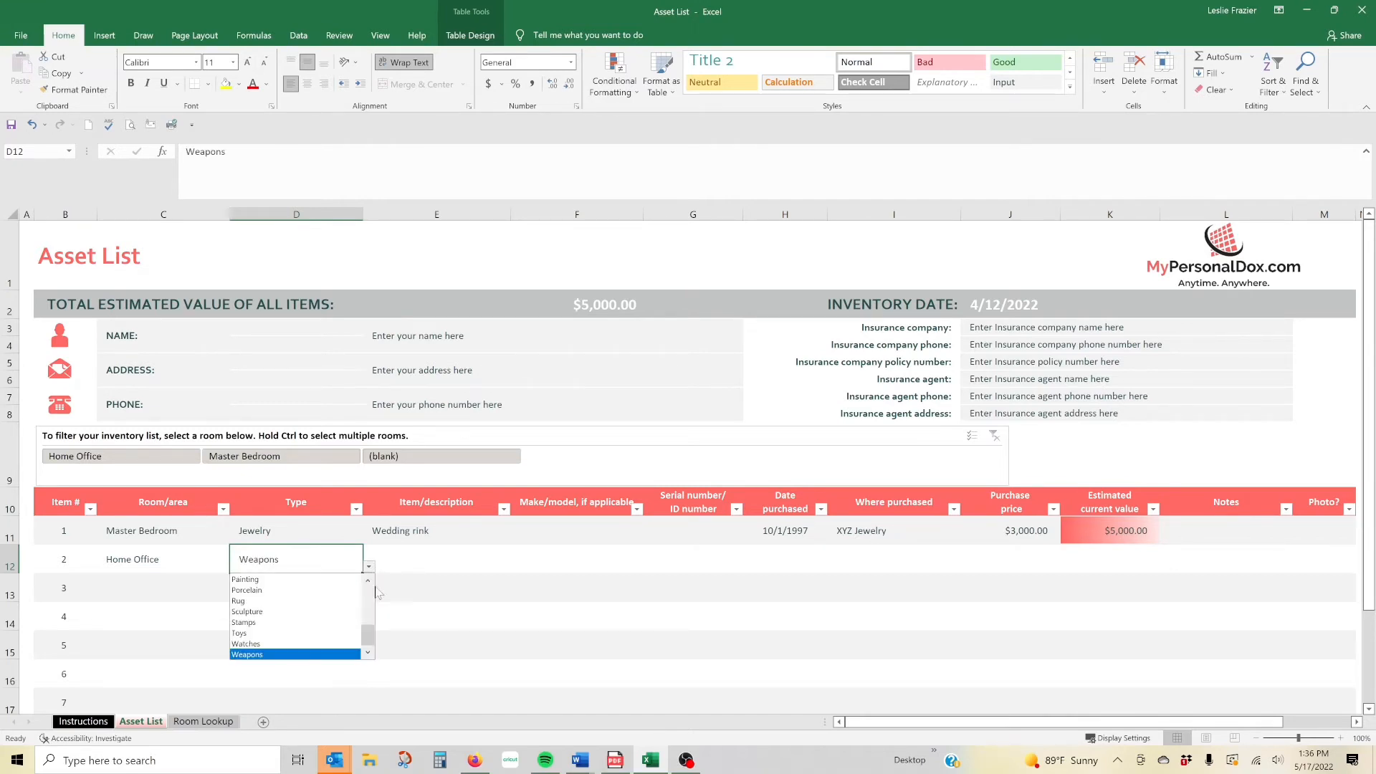
pyautogui.click(333, 655)
# Describe item 2 as 1902 Rifle and set its make/model to Smith & Wesson.
pyautogui.click(411, 557)
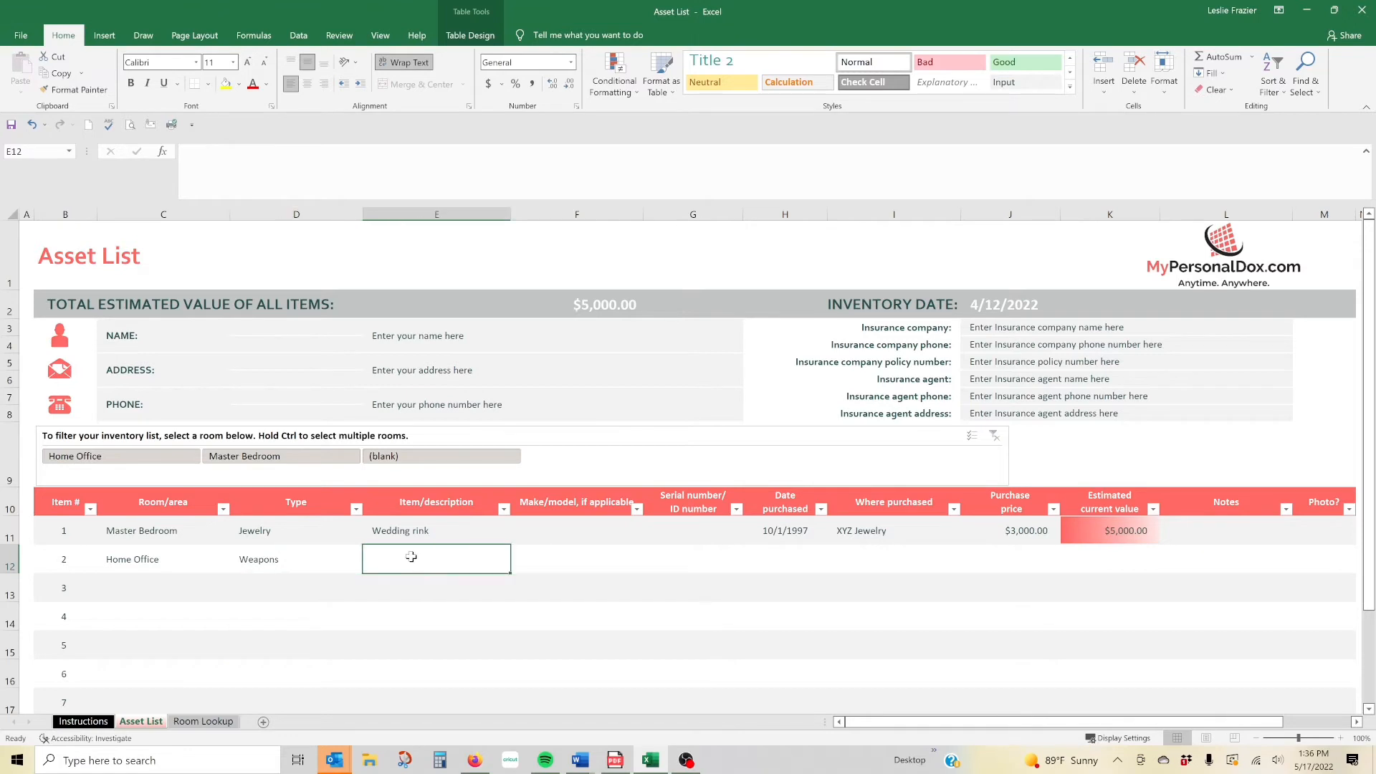
pyautogui.write('19')
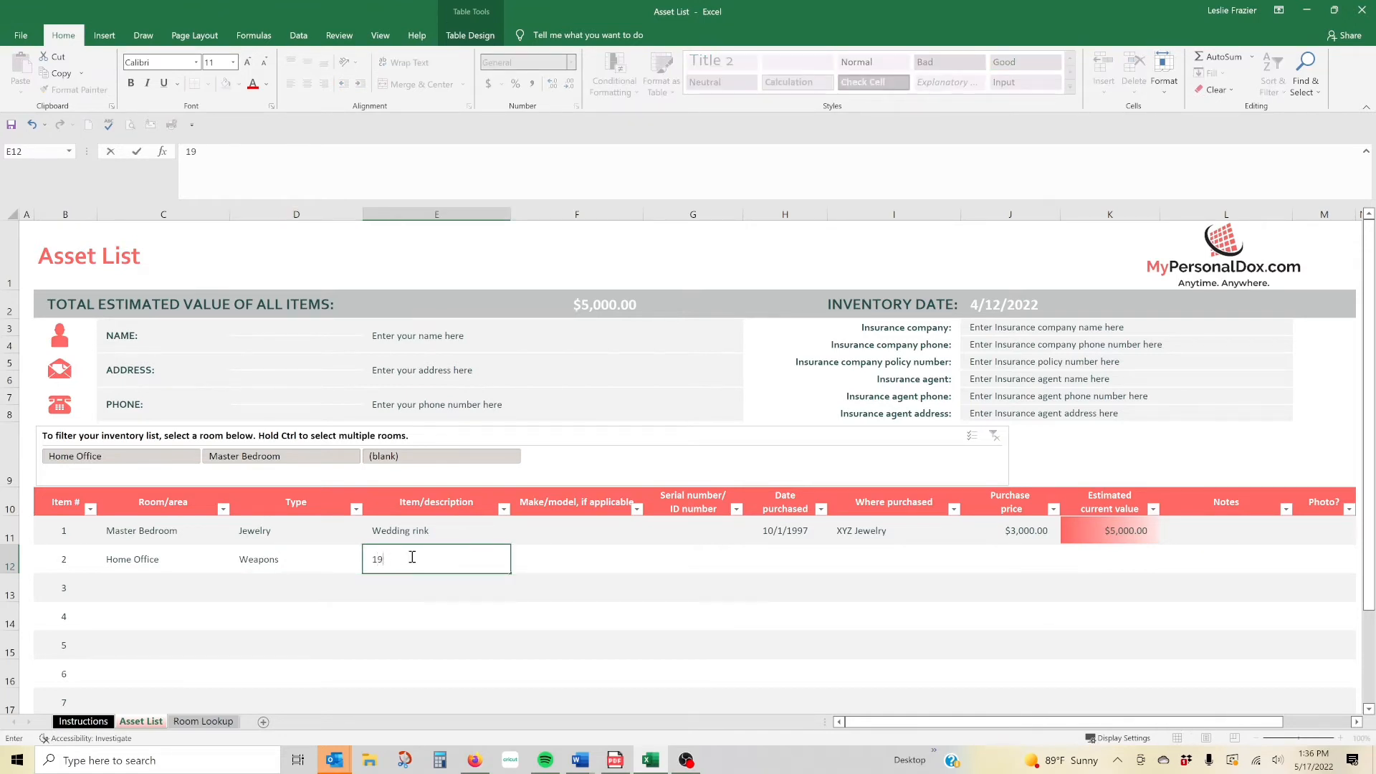
pyautogui.write('02 Rifle')
pyautogui.press('Tab')
pyautogui.write('Smith ')
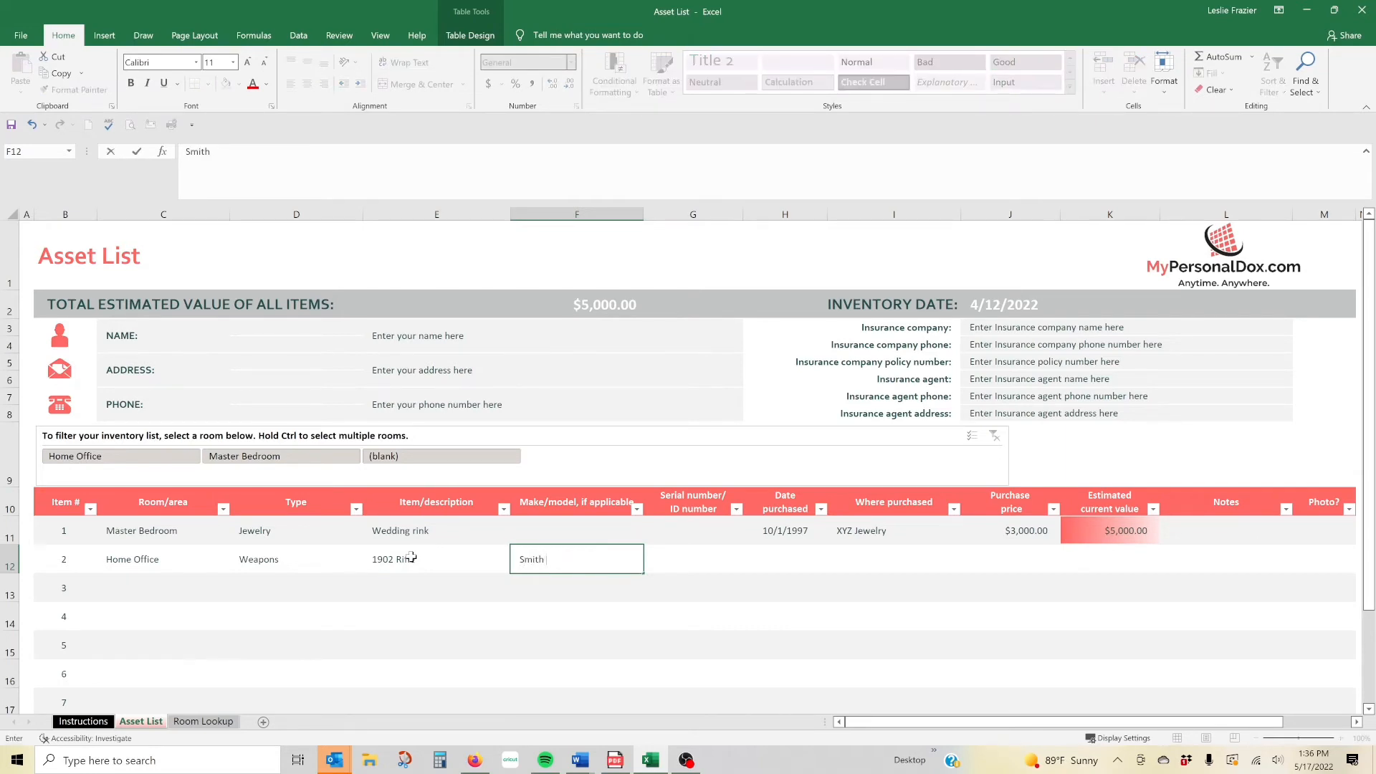
pyautogui.write('& Wesson')
pyautogui.press('Tab')
# Leave item 2's serial number empty, and enter unknown as its purchase date and inherited as where it was purchased.
pyautogui.press('Tab')
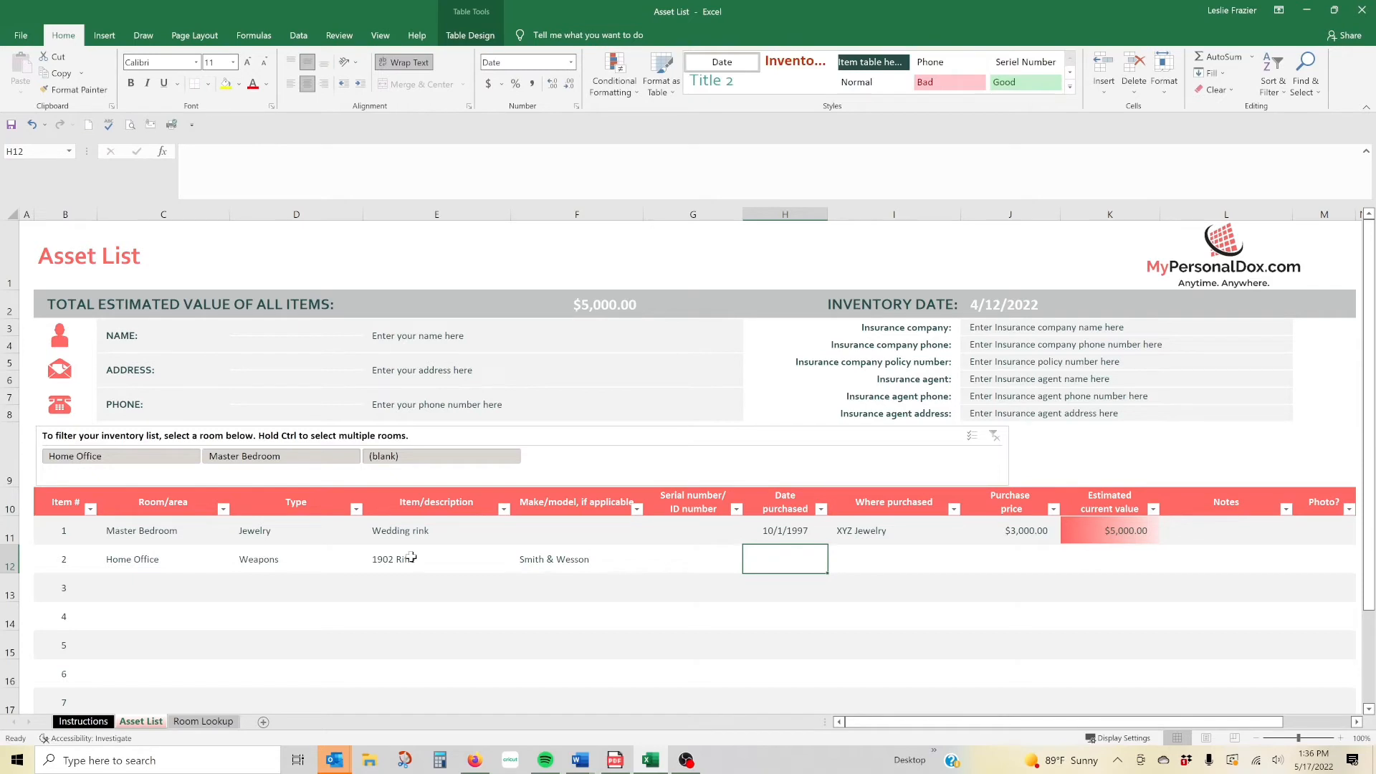
pyautogui.write('unknown')
pyautogui.press('Tab')
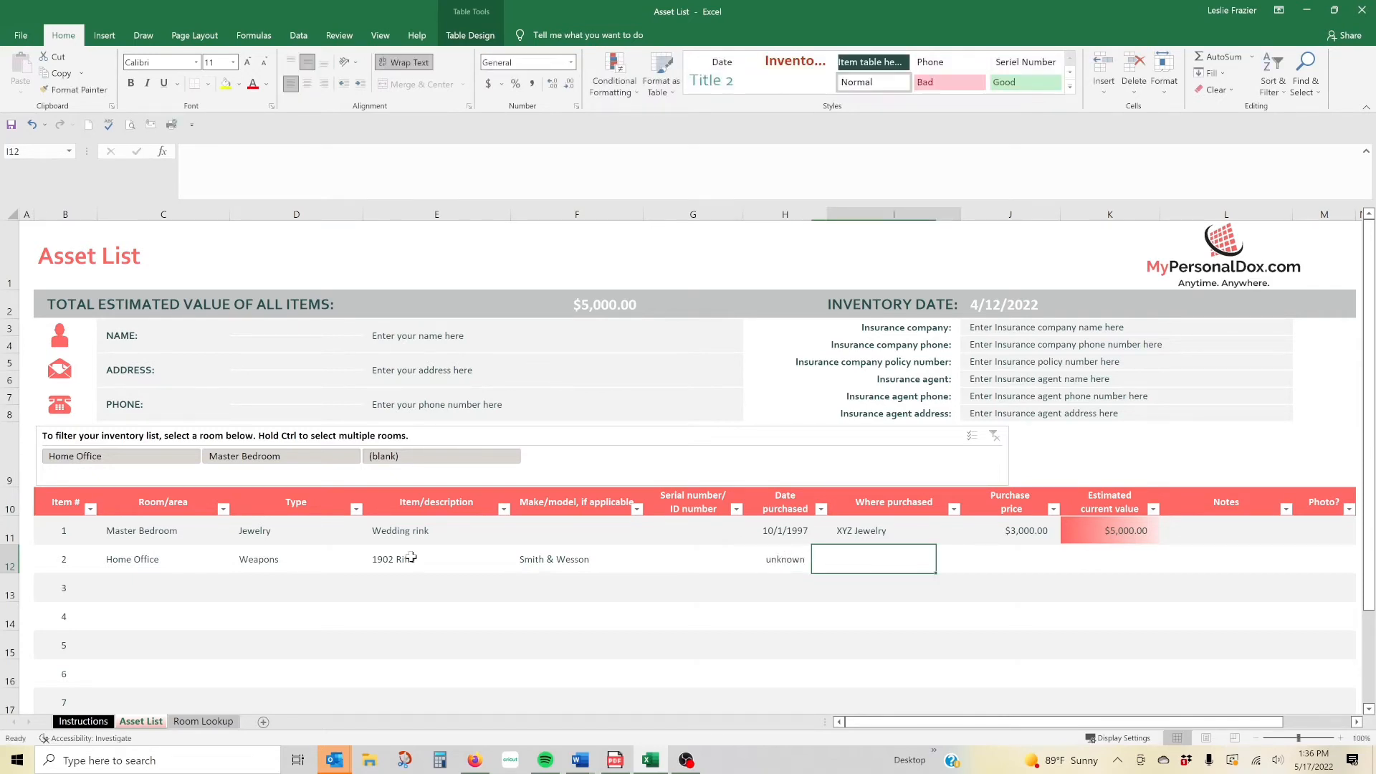
pyautogui.write('inherited')
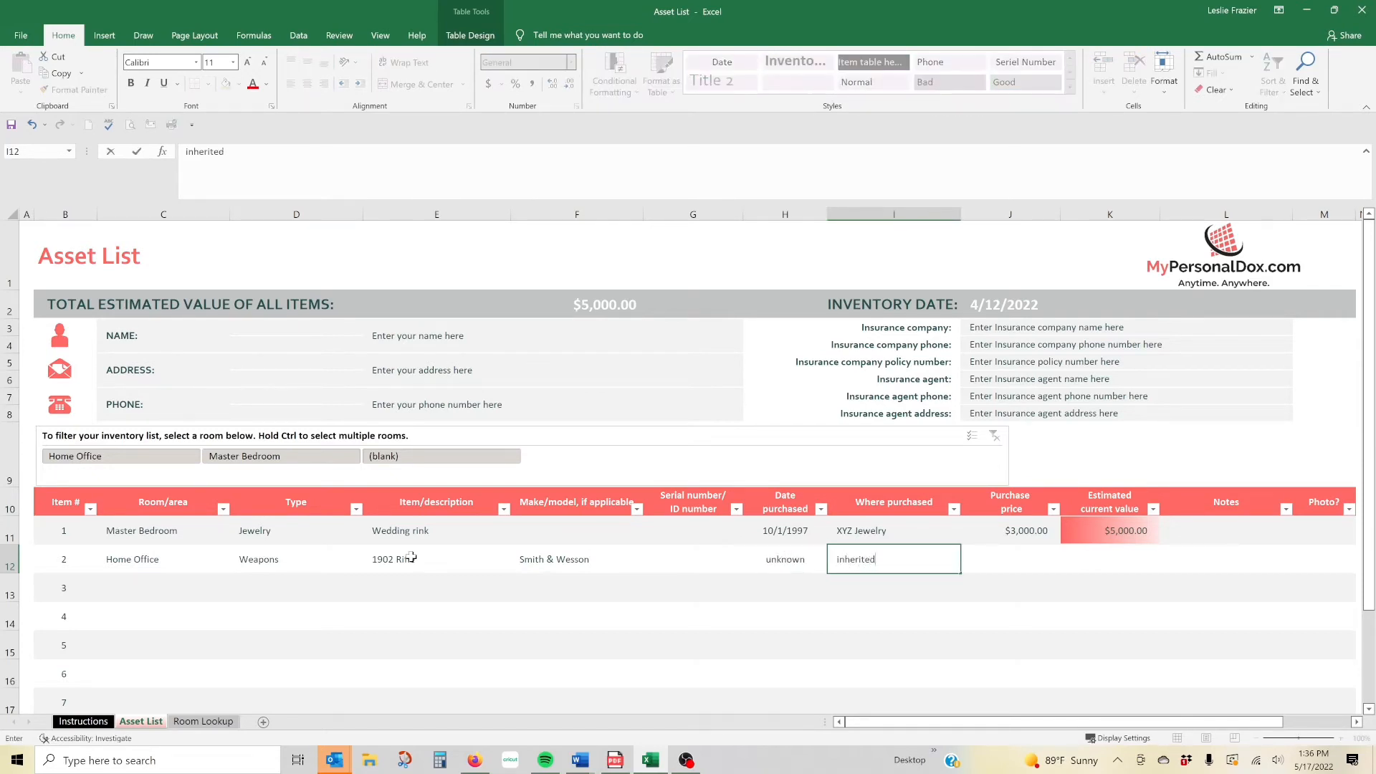
# Leave item 2's purchase price empty and set its estimated current value to 2500.
pyautogui.press('Tab')
pyautogui.write('0')
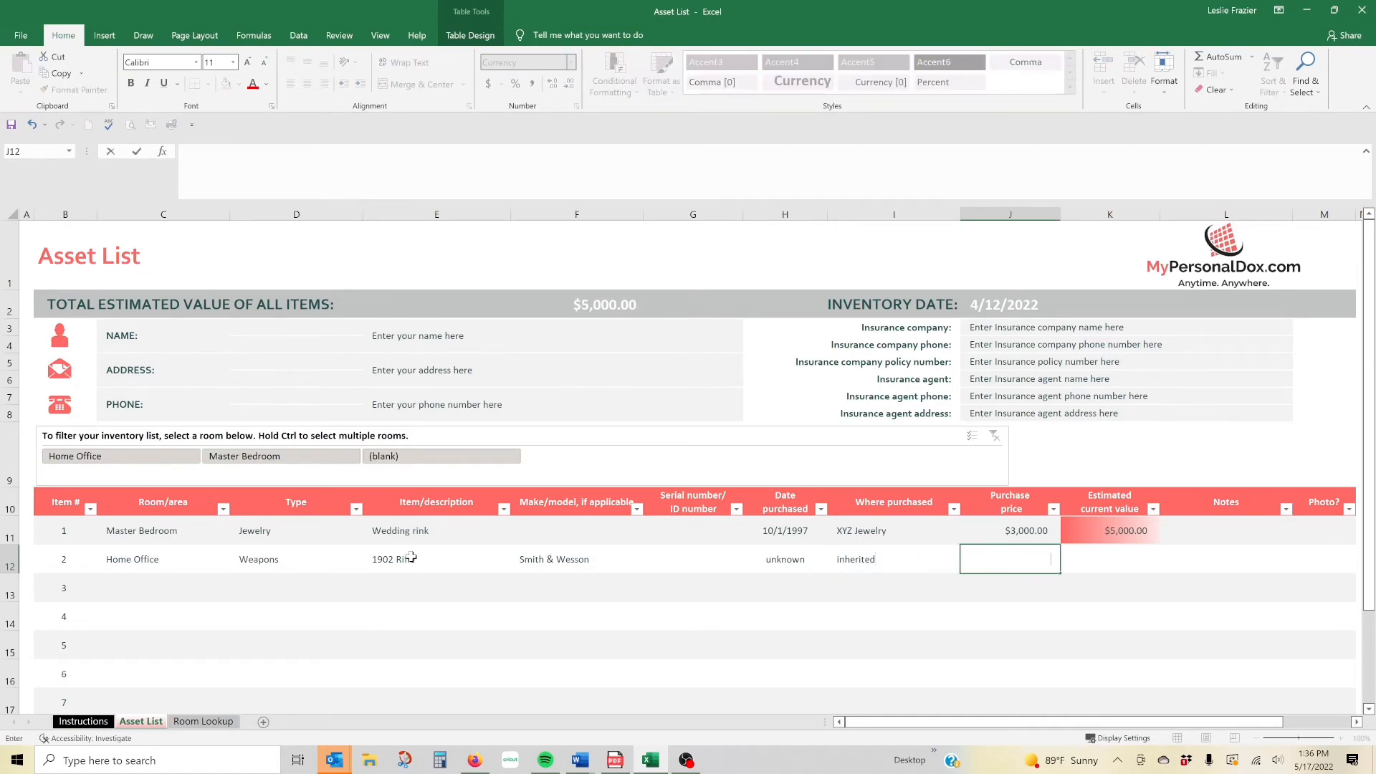
pyautogui.press('Tab')
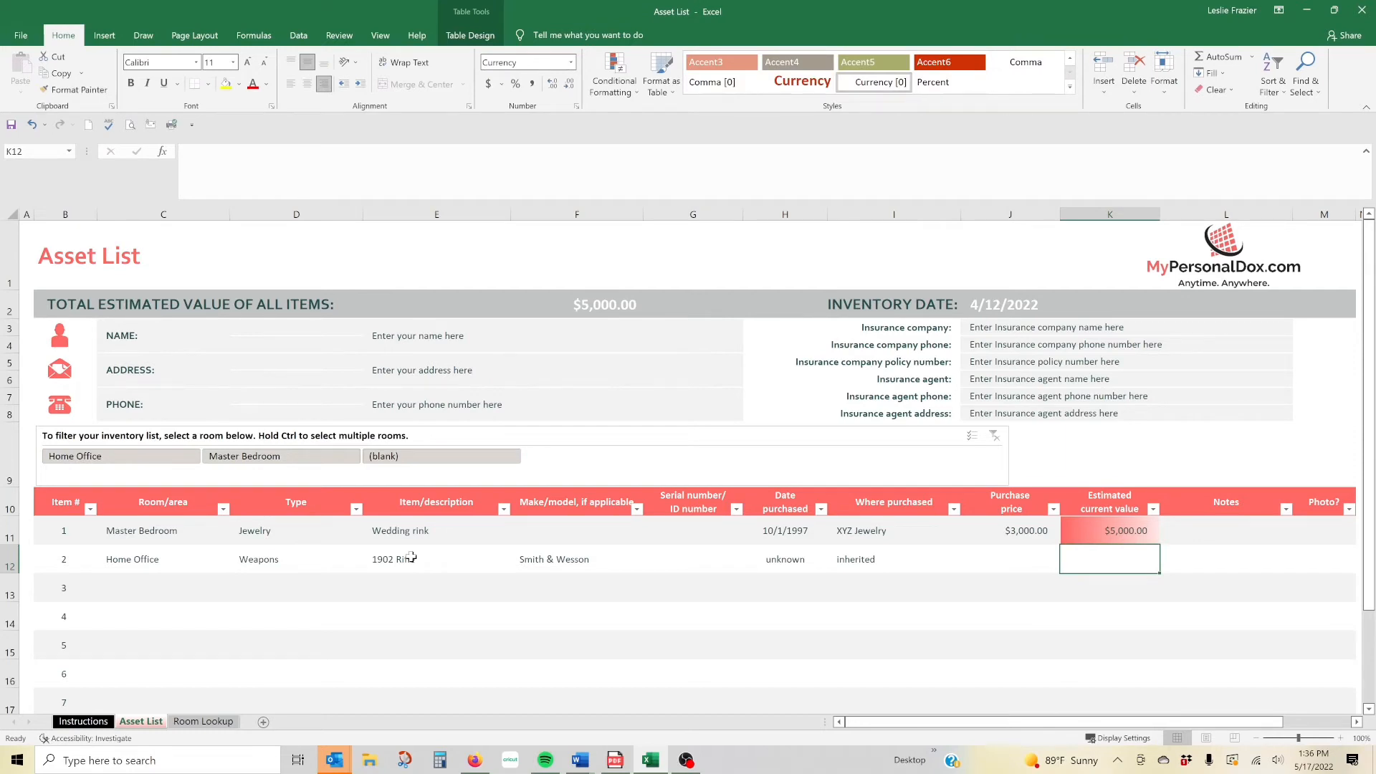
pyautogui.write('2500')
pyautogui.press('Tab')
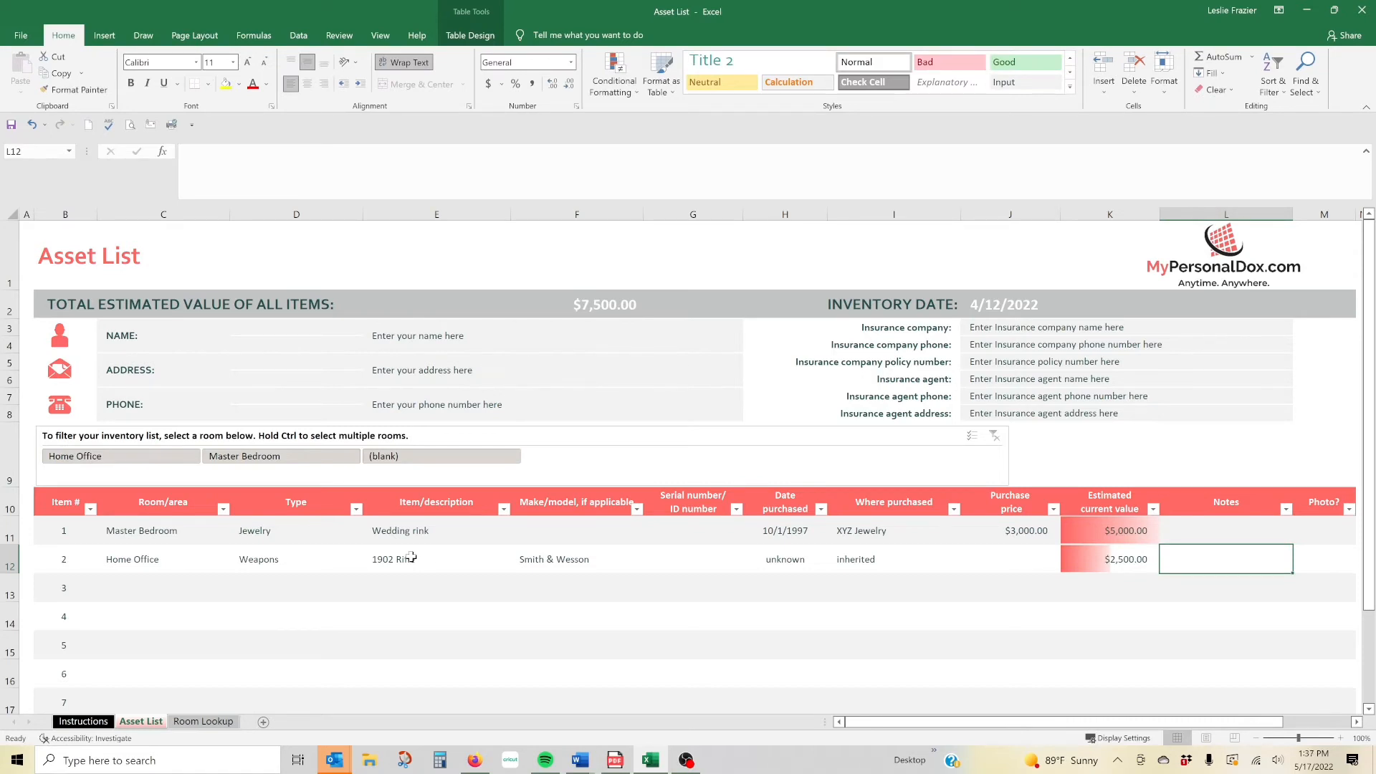
# Enter a note for item 2 identifying it as the grandfather's rifle.
pyautogui.write('Grand')
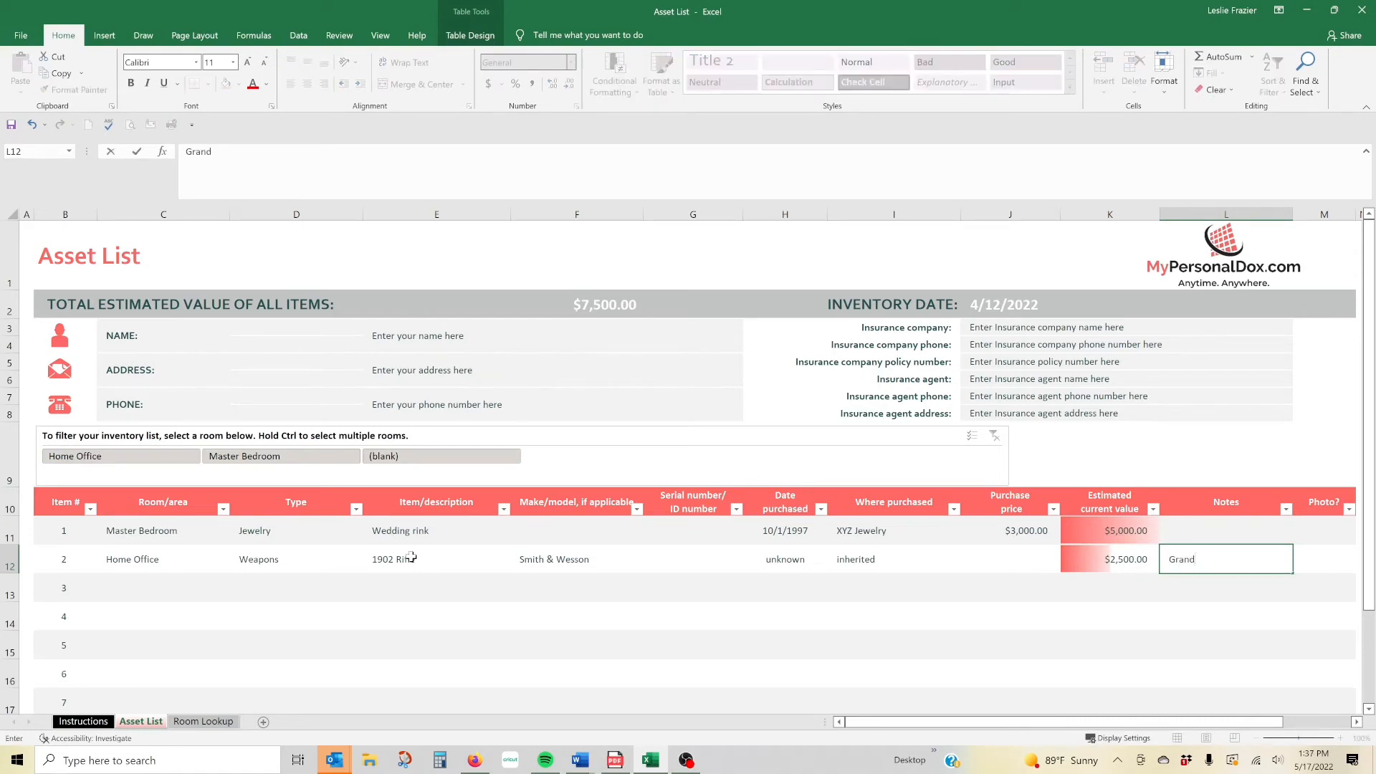
pyautogui.write("pa Joe's rifle")
pyautogui.press('Return')
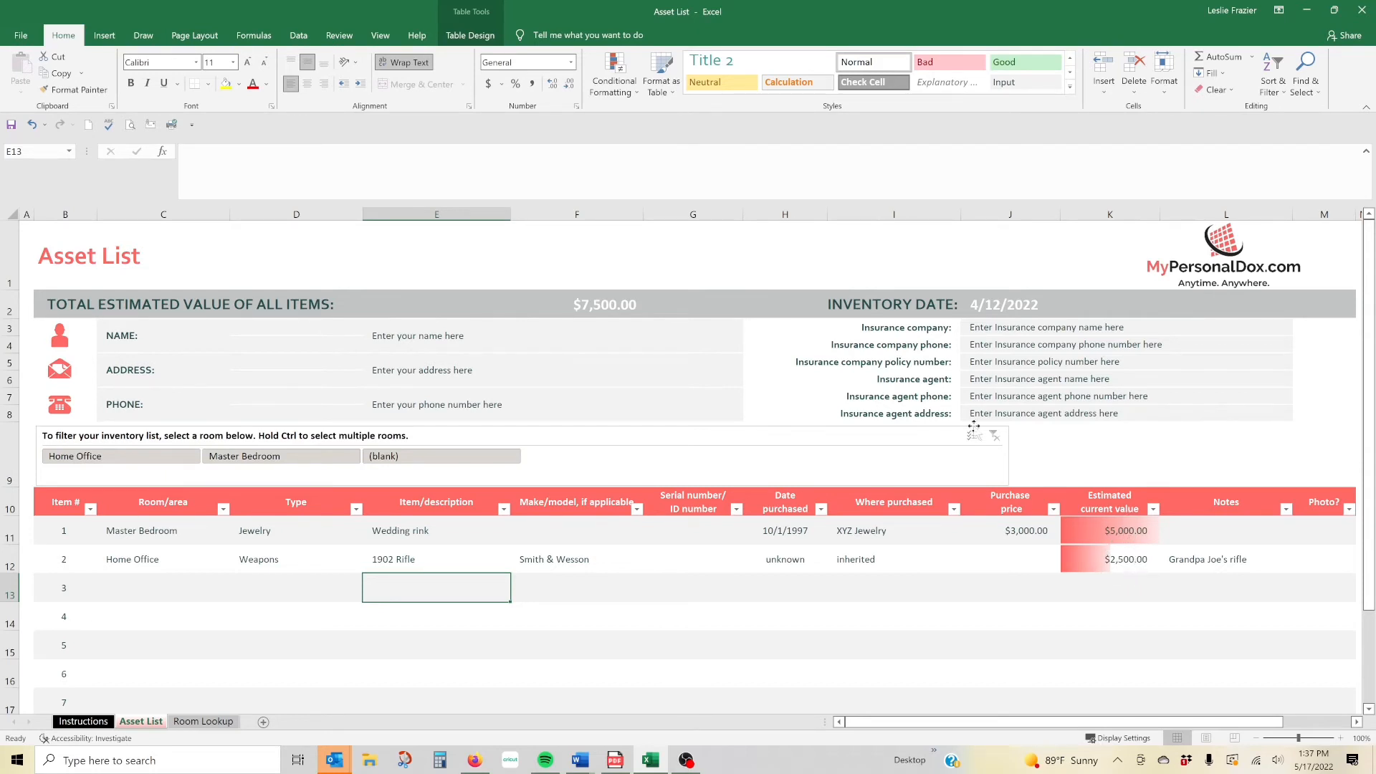
# Check the total estimated value of all items and the end of the item list.
pyautogui.click(645, 301)
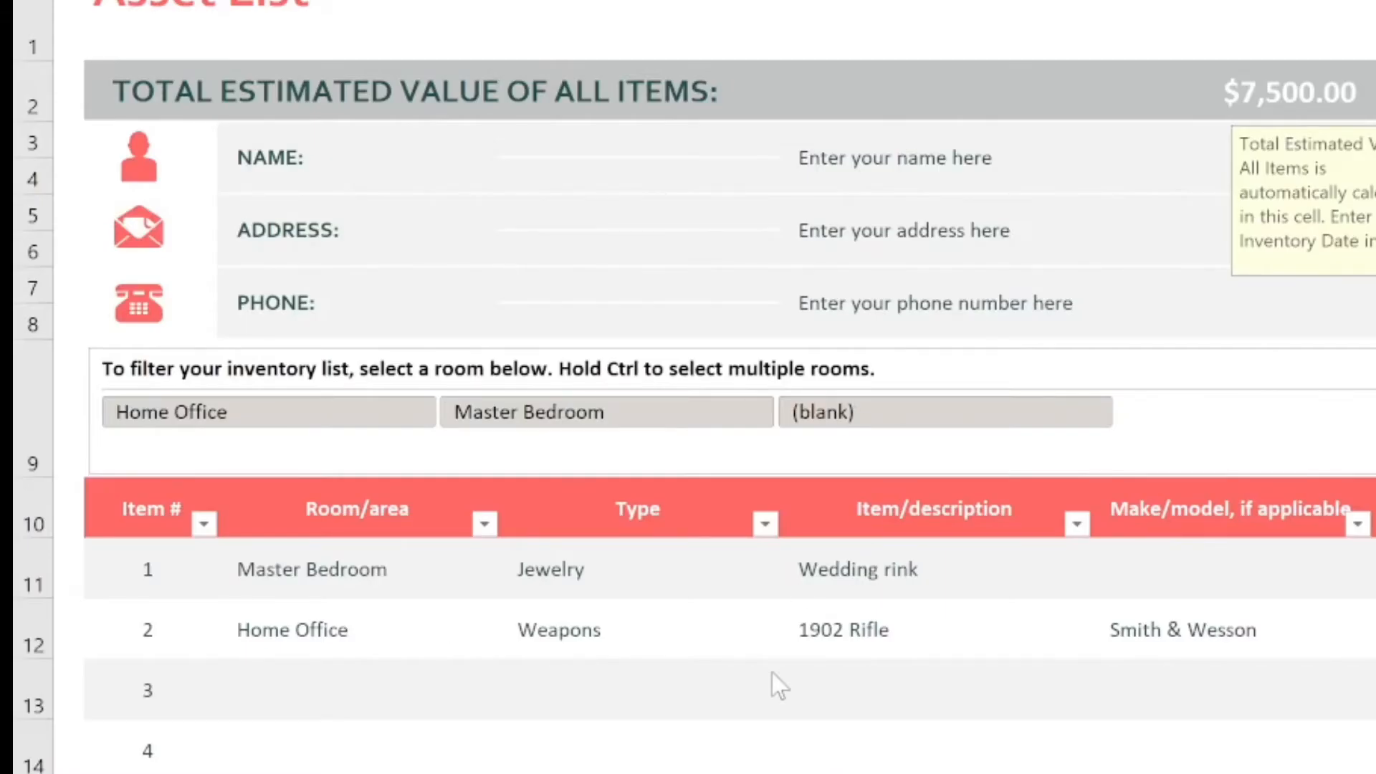
pyautogui.scroll(-3, 642, 698)
pyautogui.click(504, 367)
# Insert one row at row 20 and another at row 21, above the totals row.
pyautogui.click(341, 545)
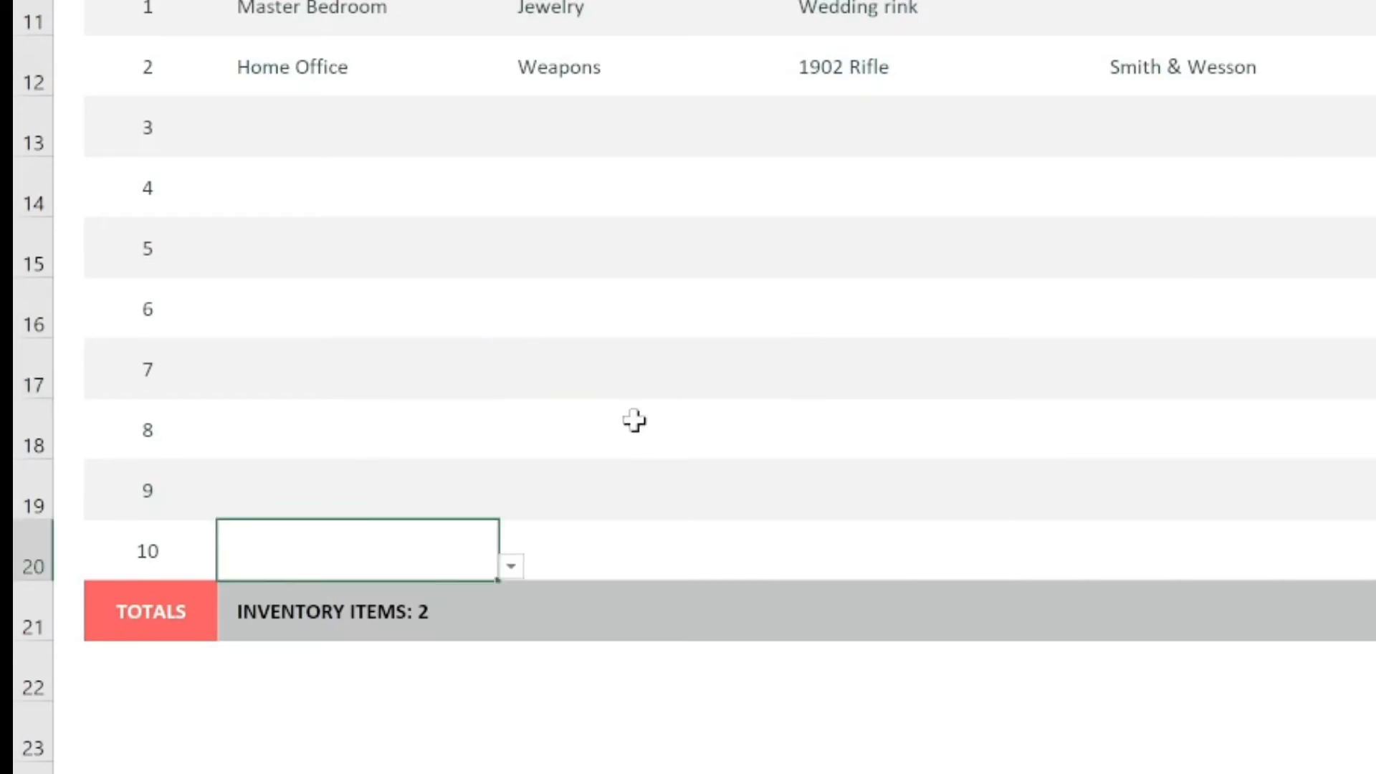
pyautogui.click(25, 560)
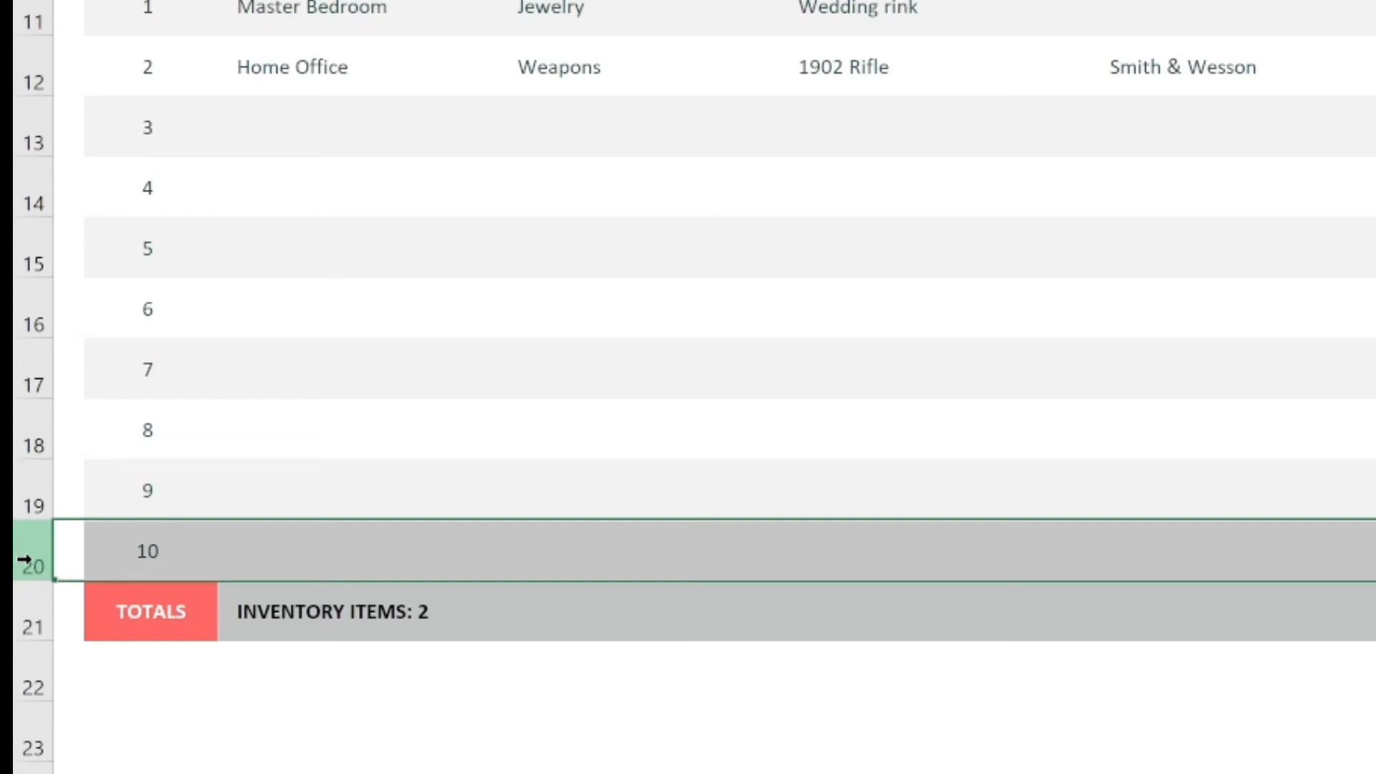
pyautogui.rightClick(25, 560)
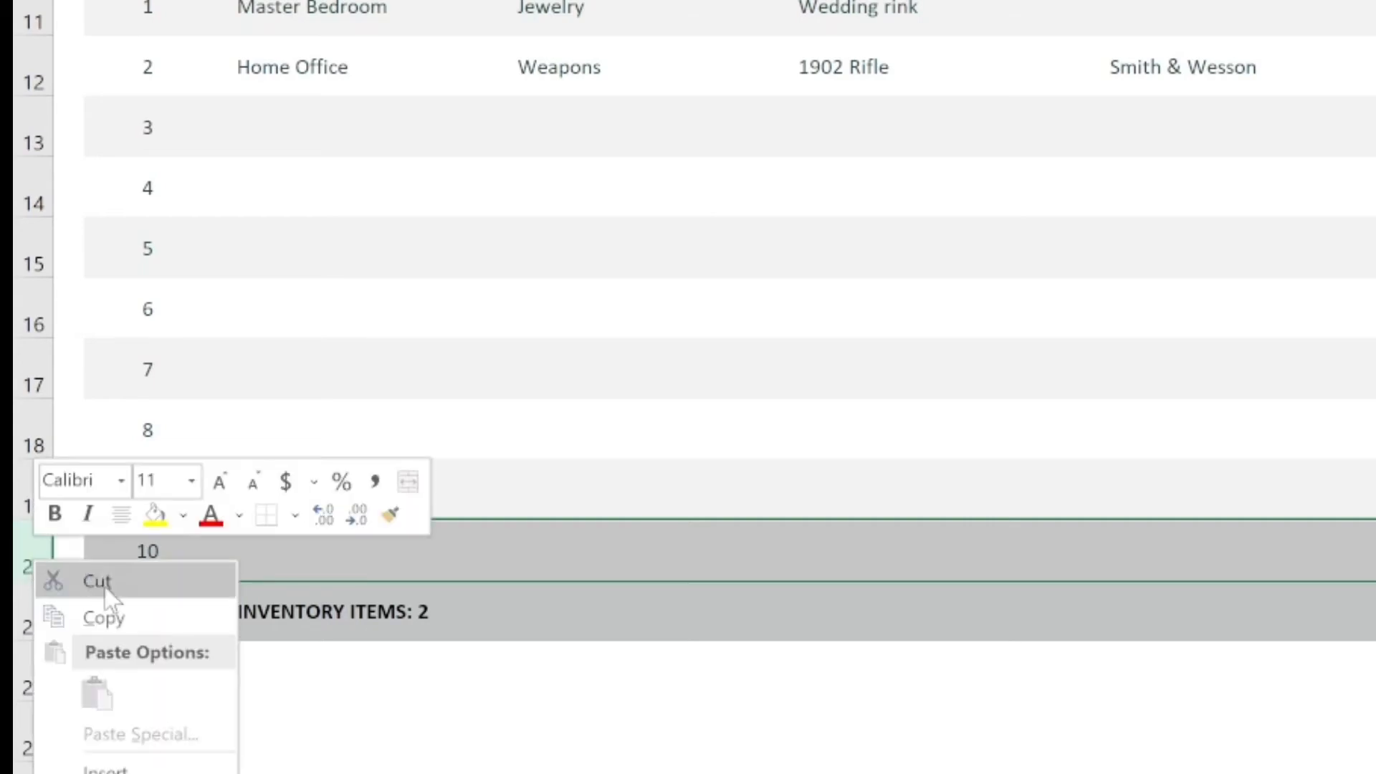
pyautogui.click(122, 768)
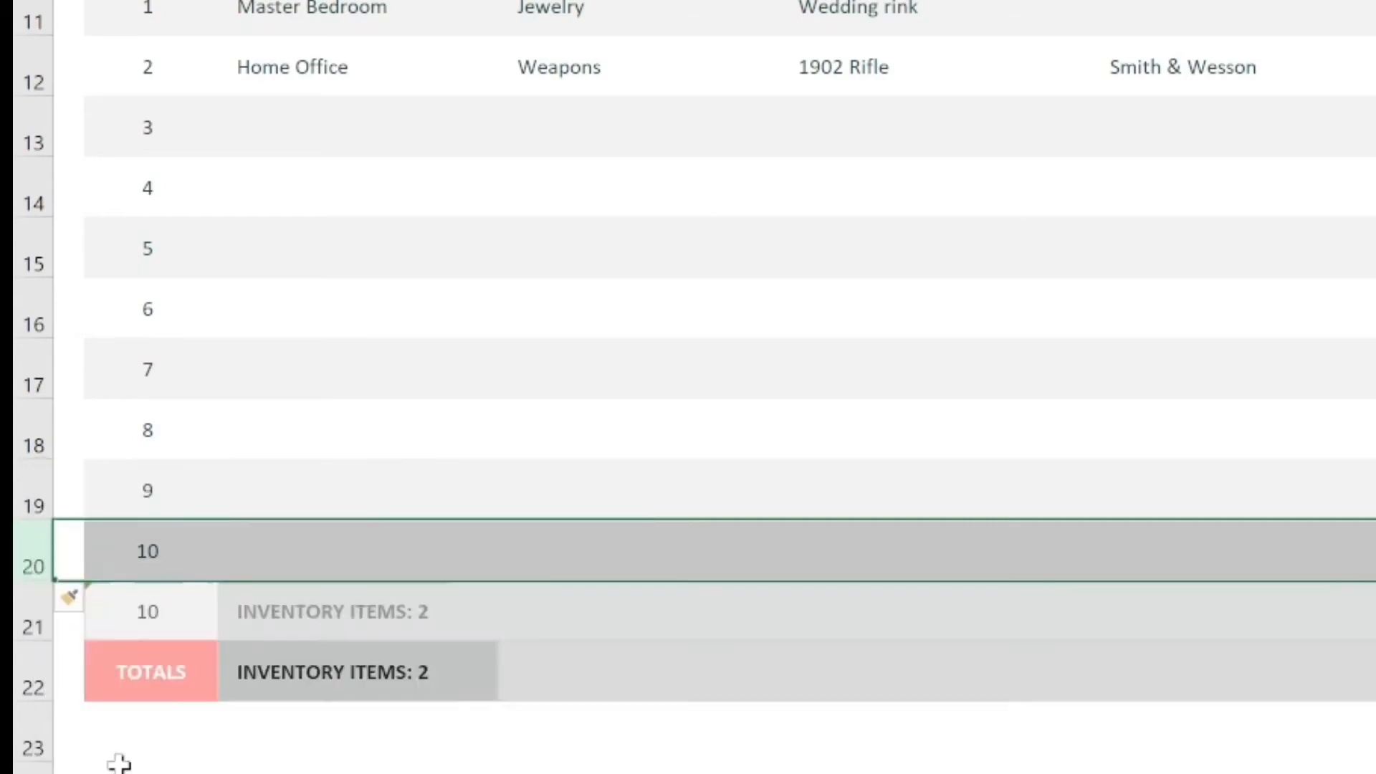
pyautogui.rightClick(32, 630)
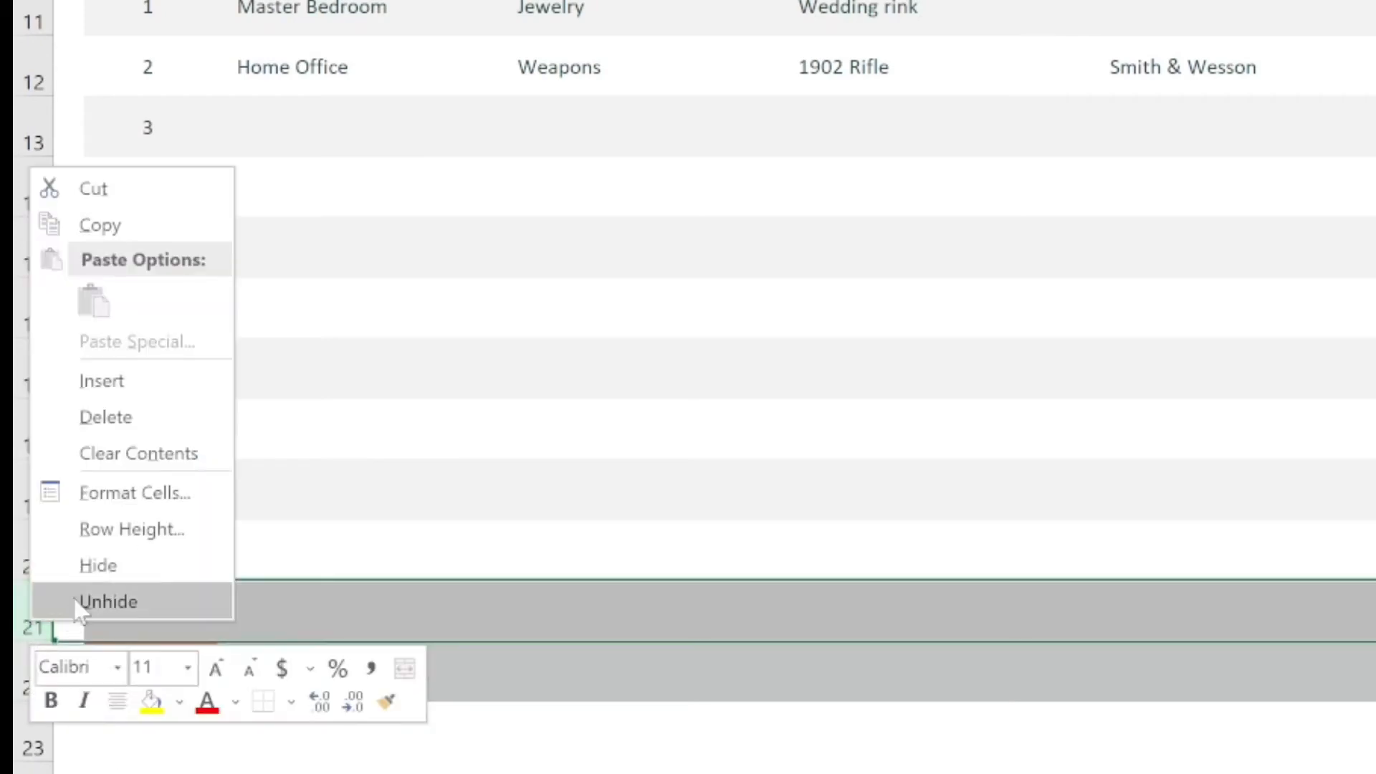
pyautogui.click(173, 385)
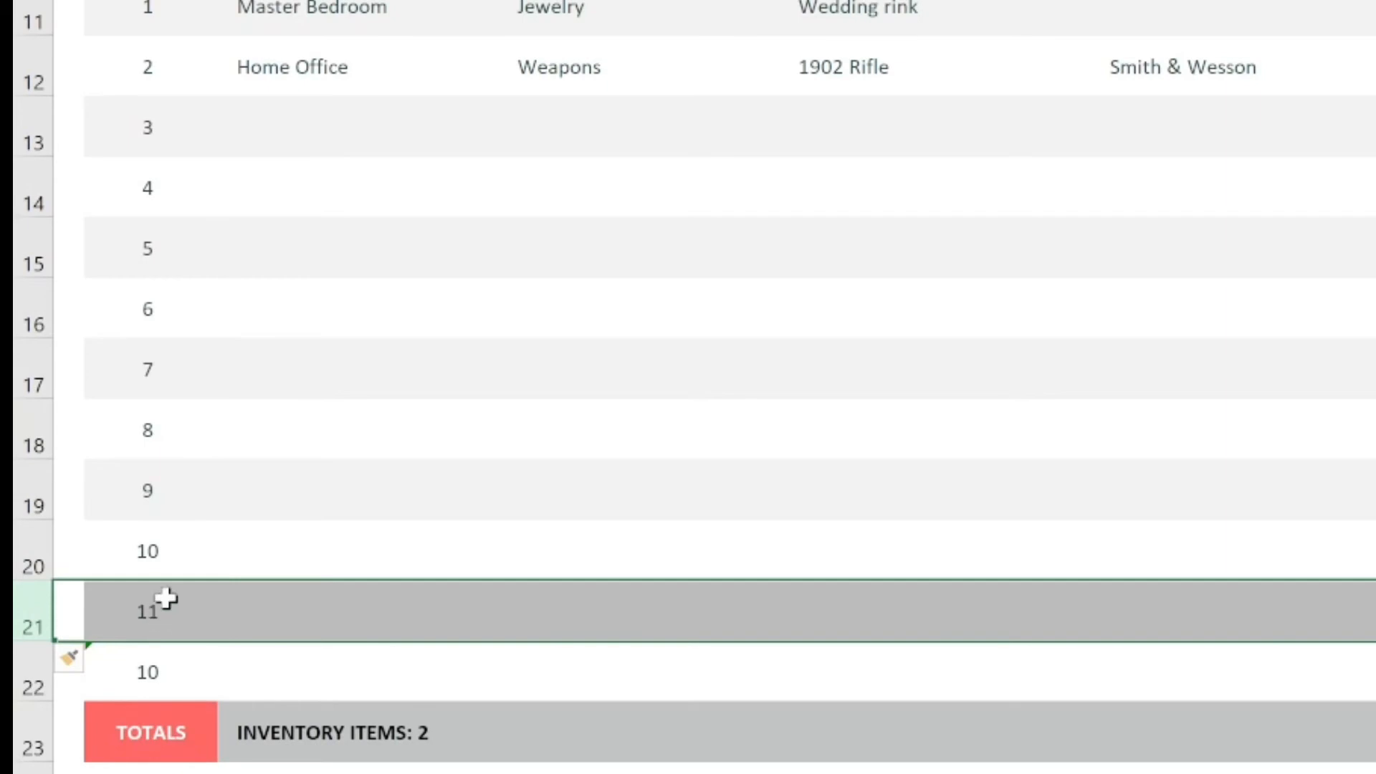
# Renumber the last item row above the totals, cell B22, as 12.
pyautogui.click(149, 620)
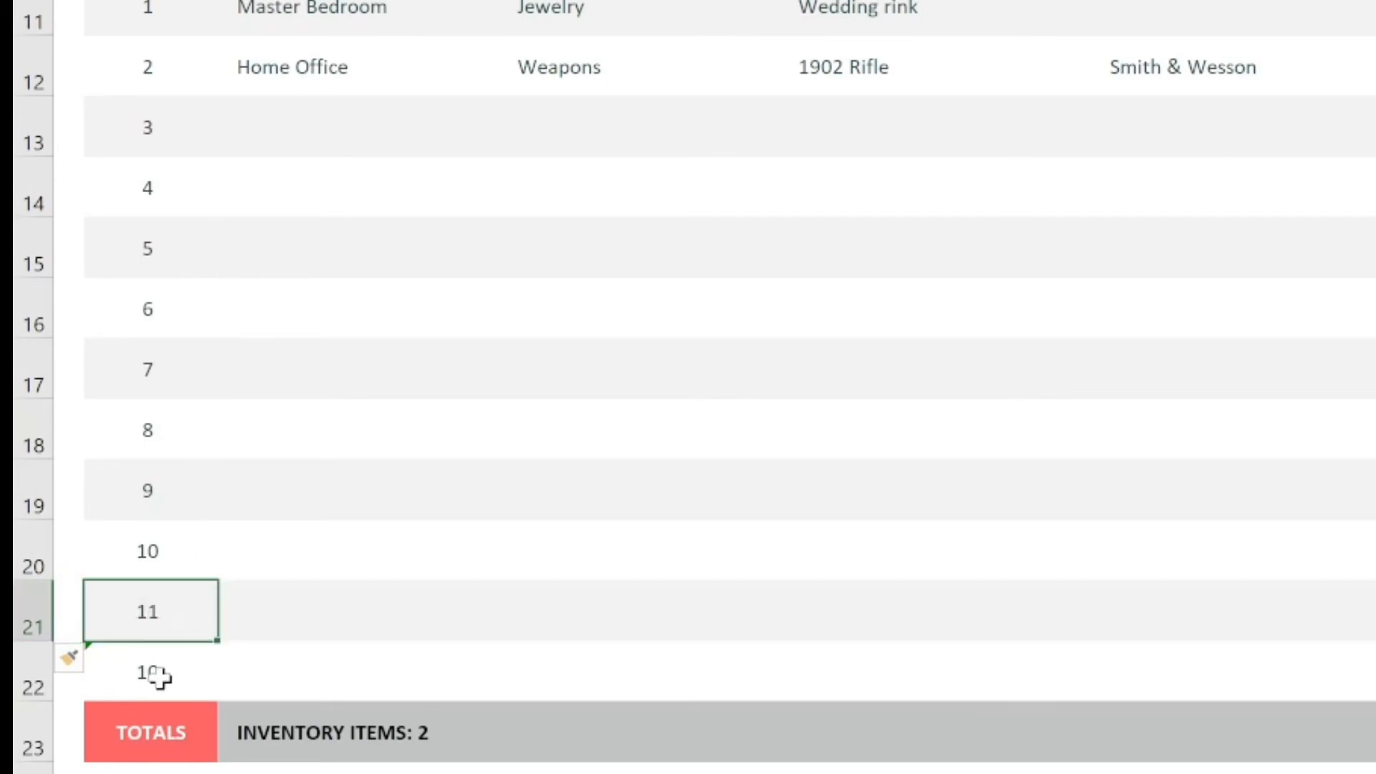
pyautogui.click(153, 671)
pyautogui.write('12')
pyautogui.press('Return')
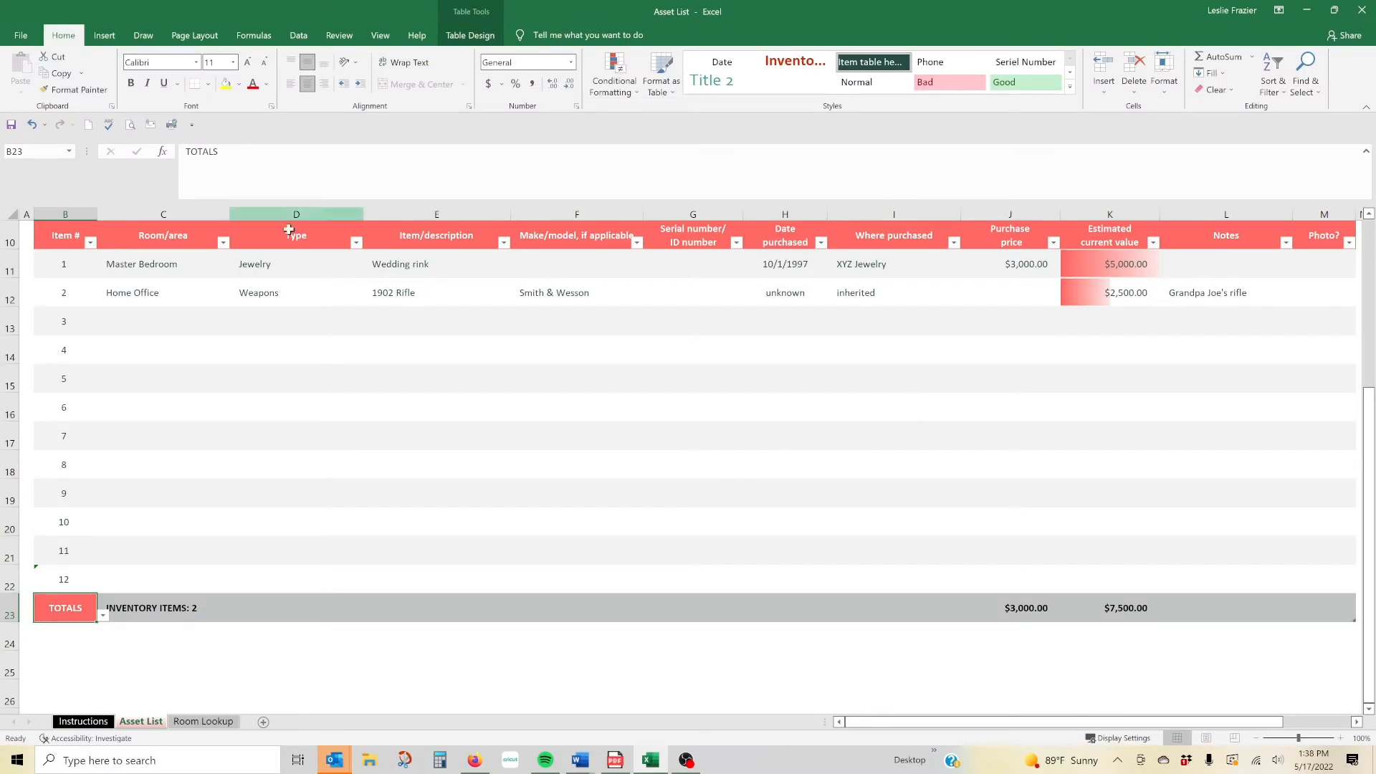
# Preview how the Asset List prints and return to the worksheet.
pyautogui.click(129, 125)
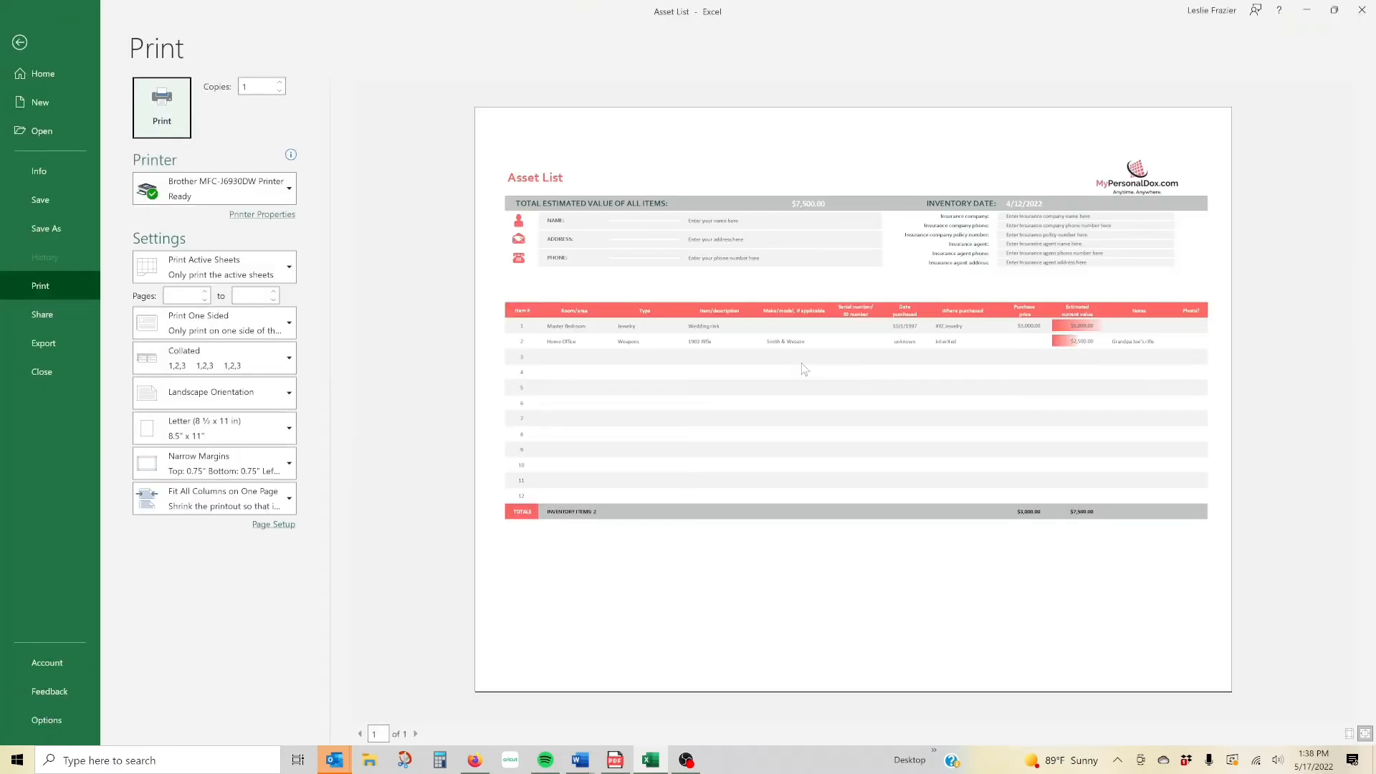
pyautogui.click(20, 42)
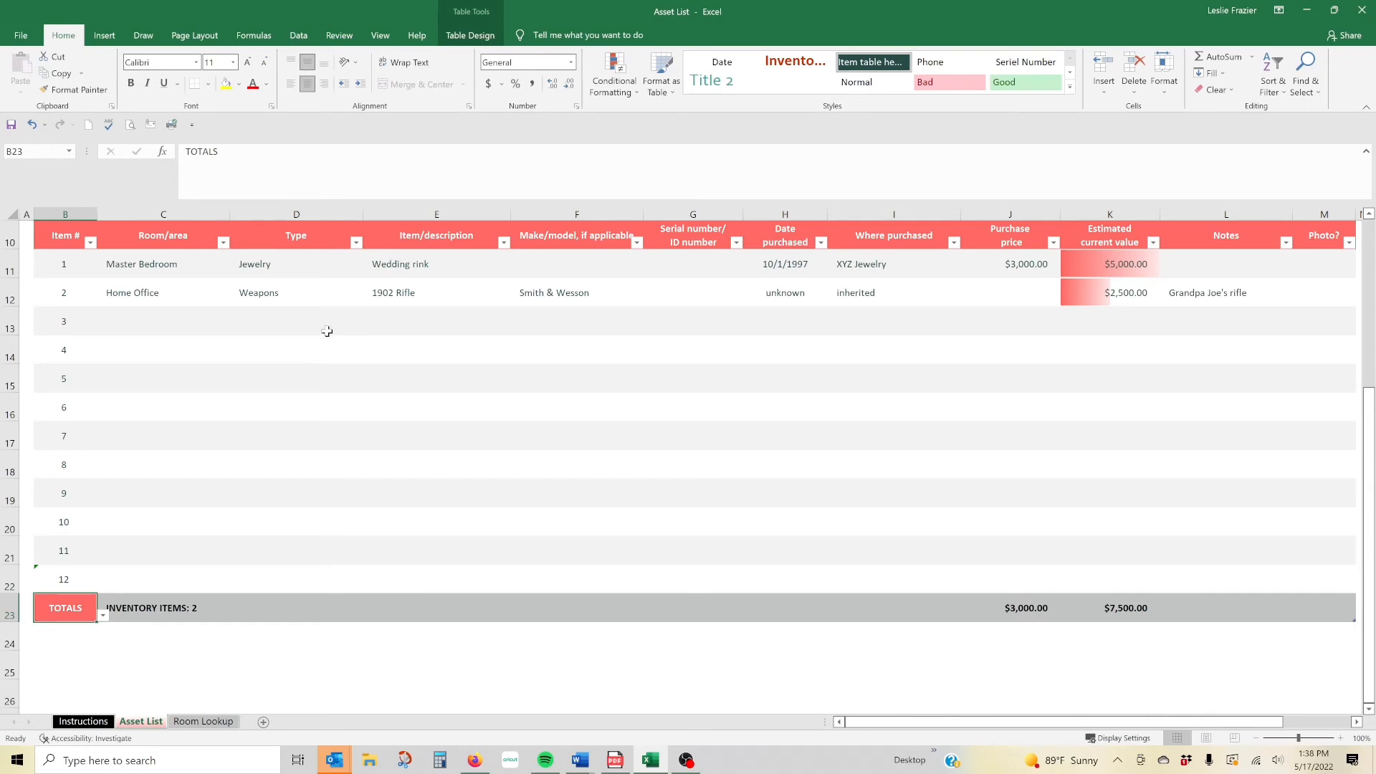
# Look through the available type options for item 3.
pyautogui.click(302, 327)
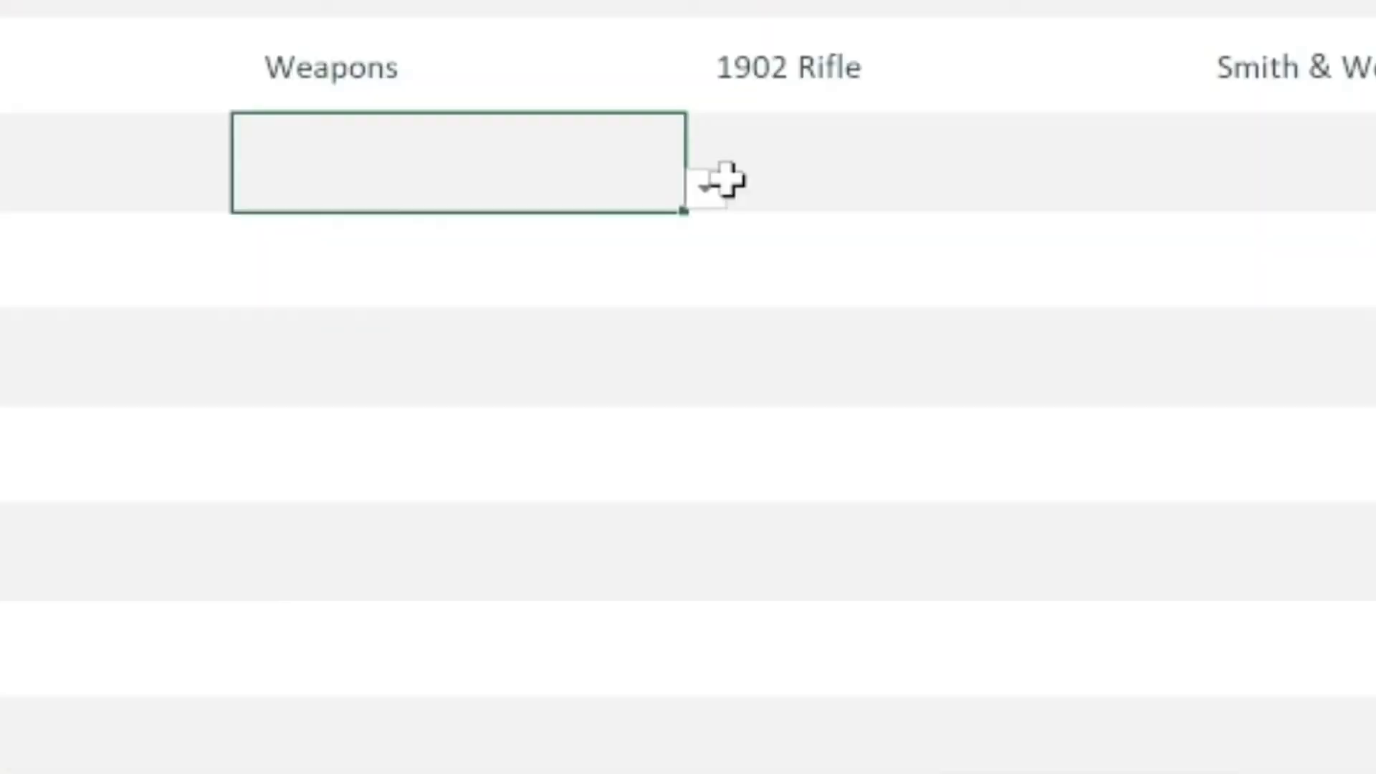
pyautogui.click(369, 329)
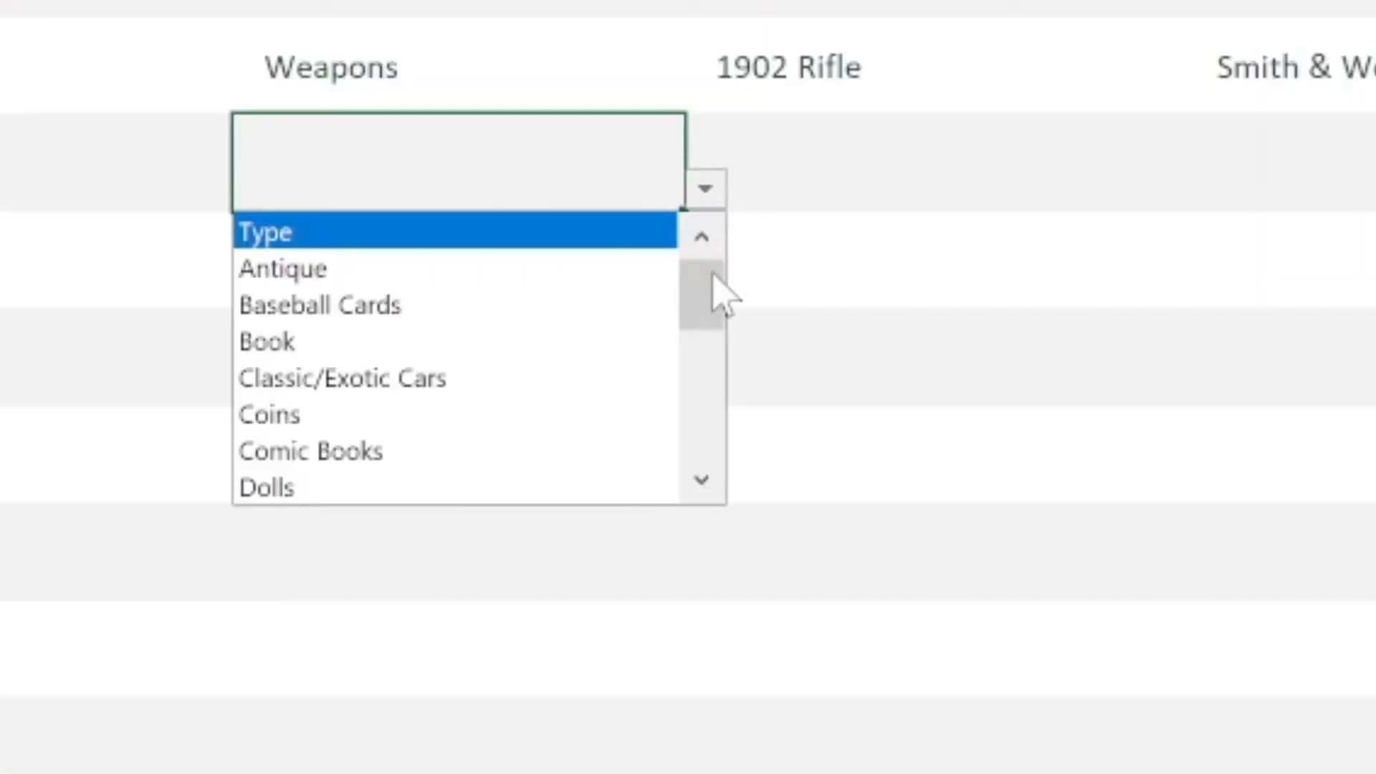
pyautogui.moveTo(712, 270)
pyautogui.mouseDown()
pyautogui.moveTo(709, 329)
pyautogui.moveTo(734, 390)
pyautogui.moveTo(716, 402)
pyautogui.moveTo(723, 430)
pyautogui.mouseUp()
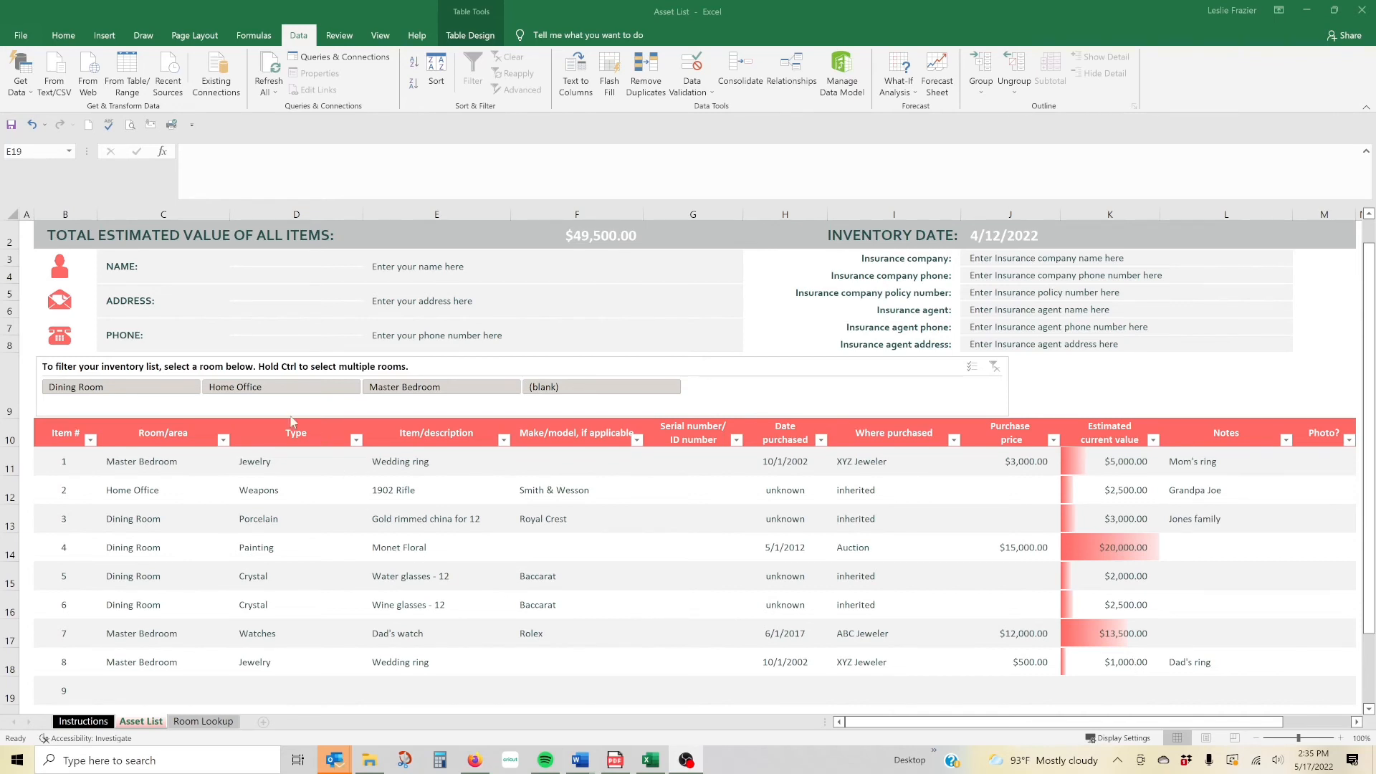
# Filter the inventory by room, showing Dining Room, Home Office and finally Master Bedroom one at a time.
pyautogui.click(6, 379)
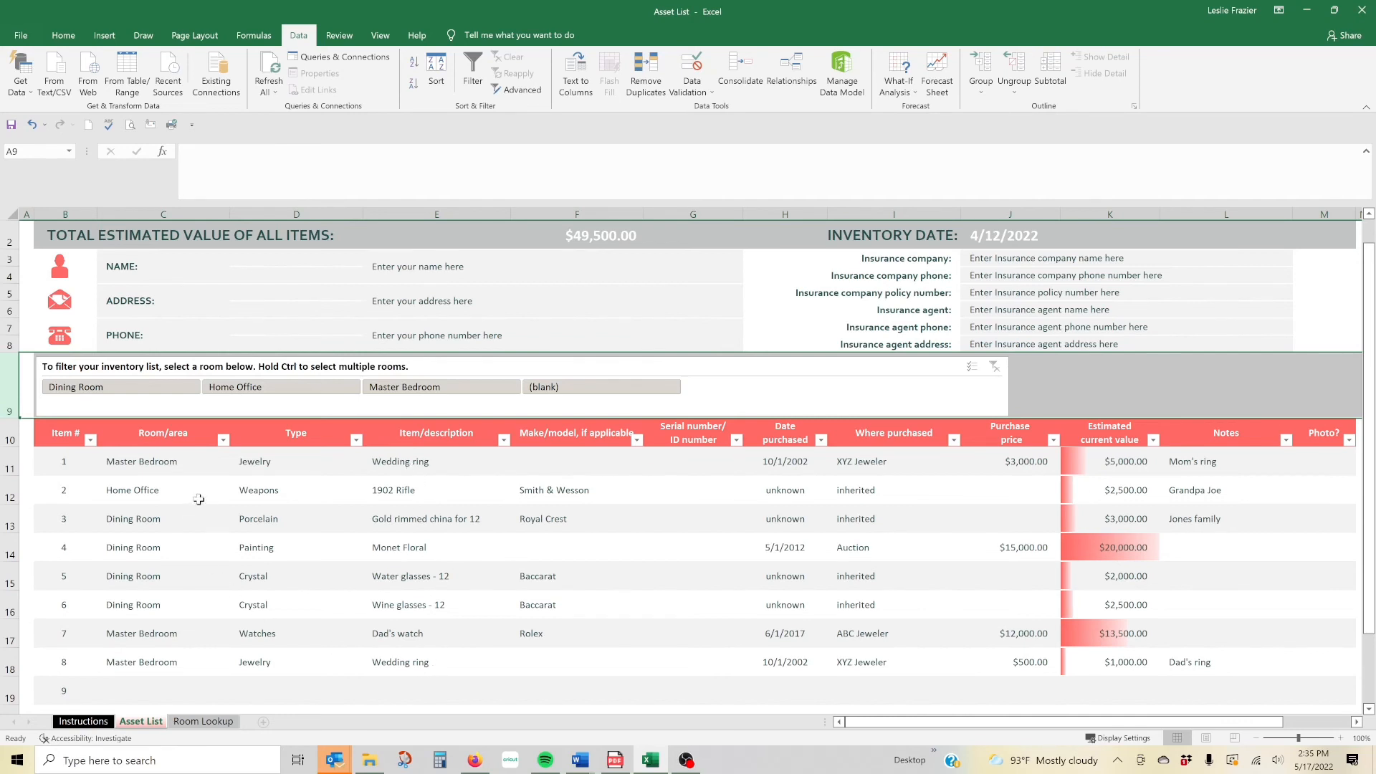
pyautogui.click(113, 387)
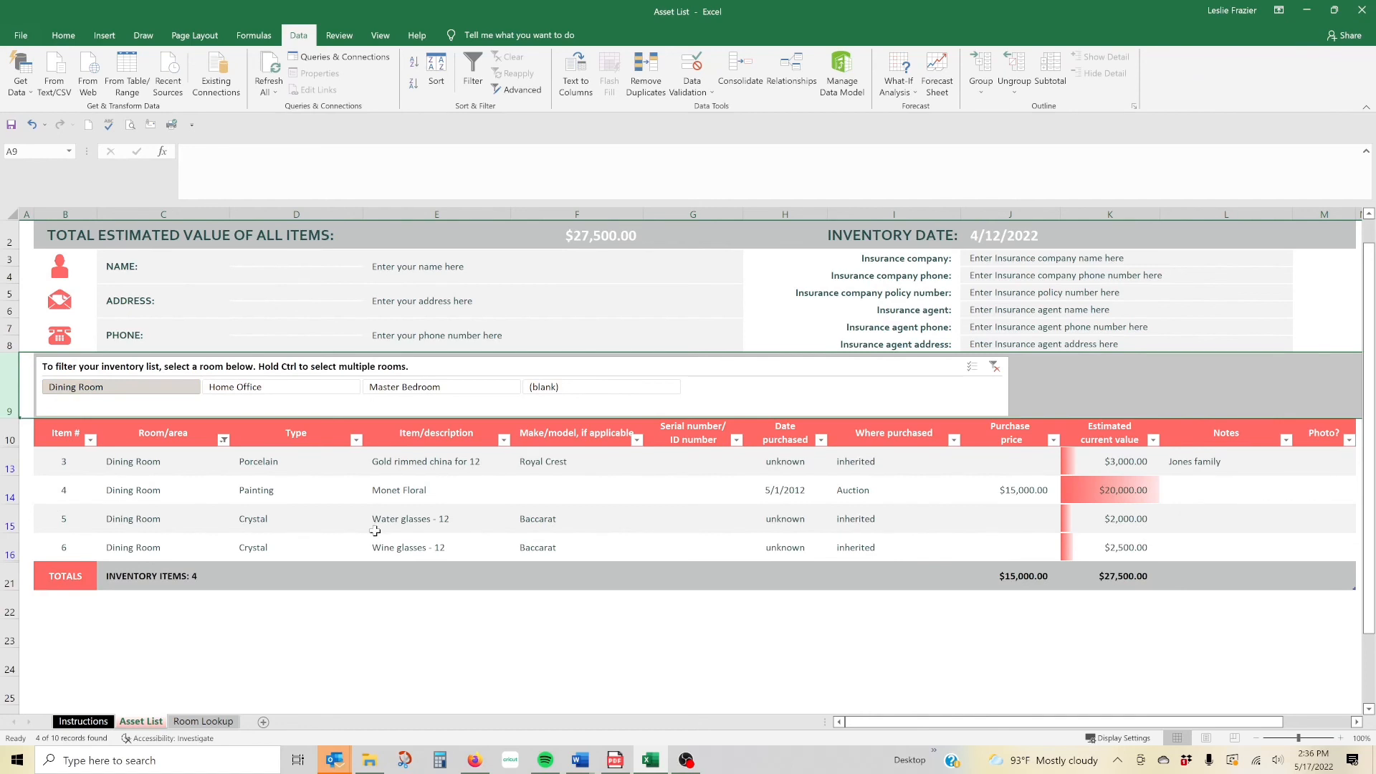
pyautogui.click(233, 391)
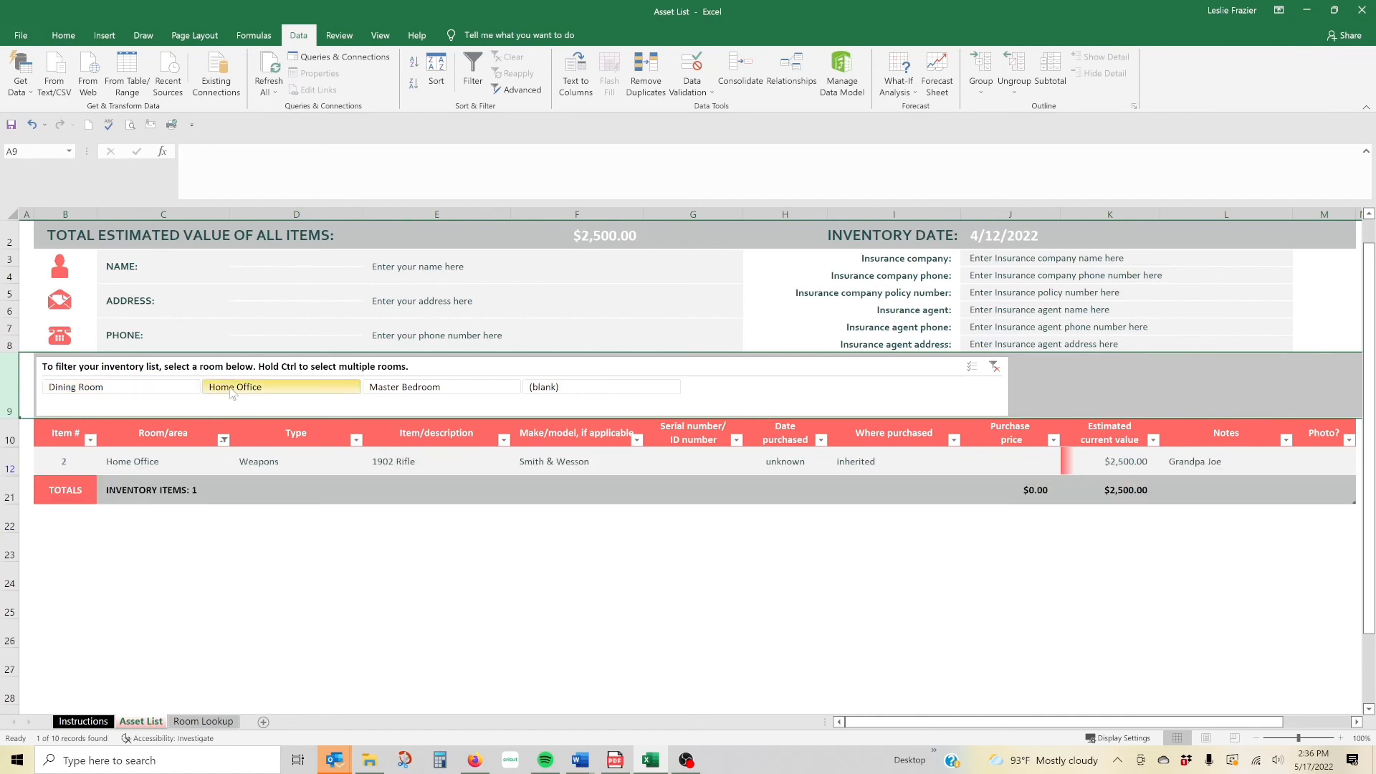
pyautogui.click(431, 396)
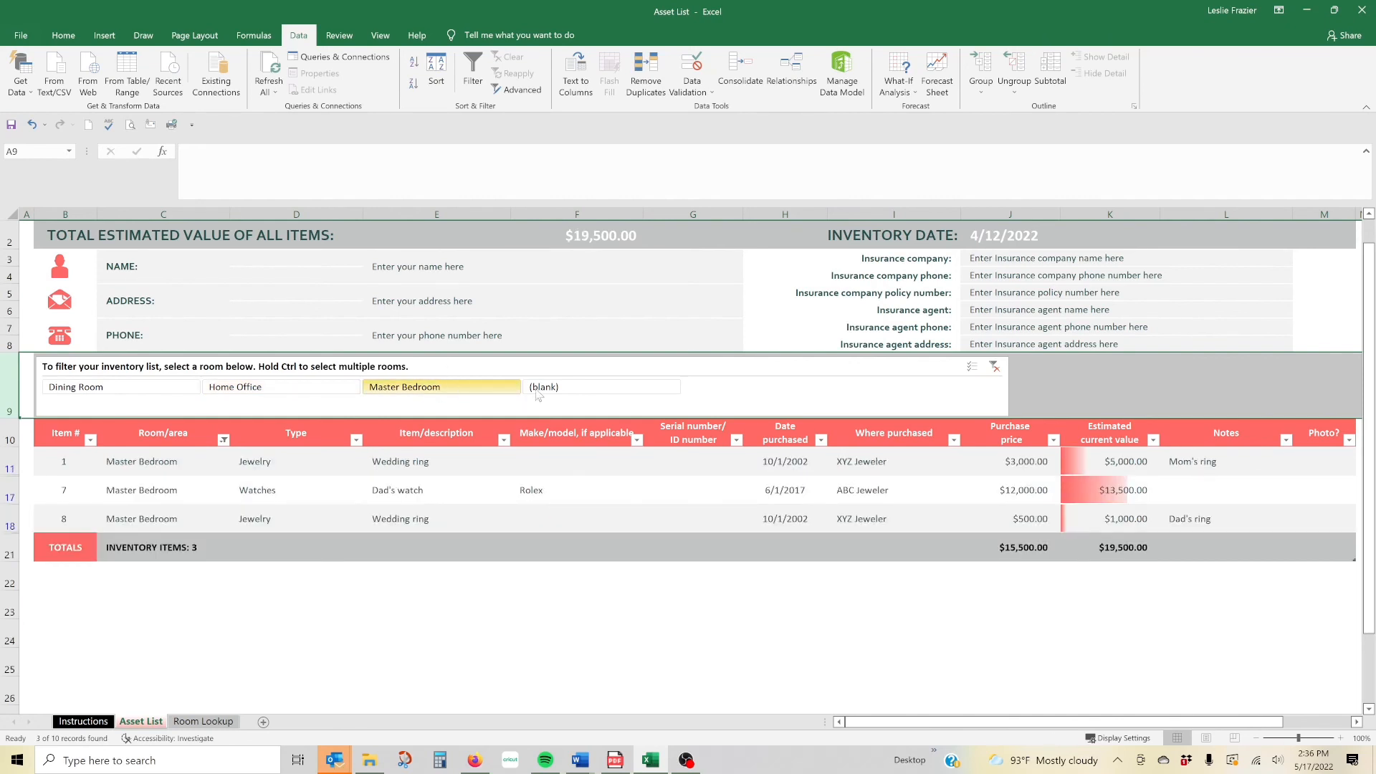
# Extend the room filter beyond Master Bedroom with (blank), Home Office and Dining Room, and review the full inventory down to the totals.
pyautogui.click(525, 393)
pyautogui.click(474, 388)
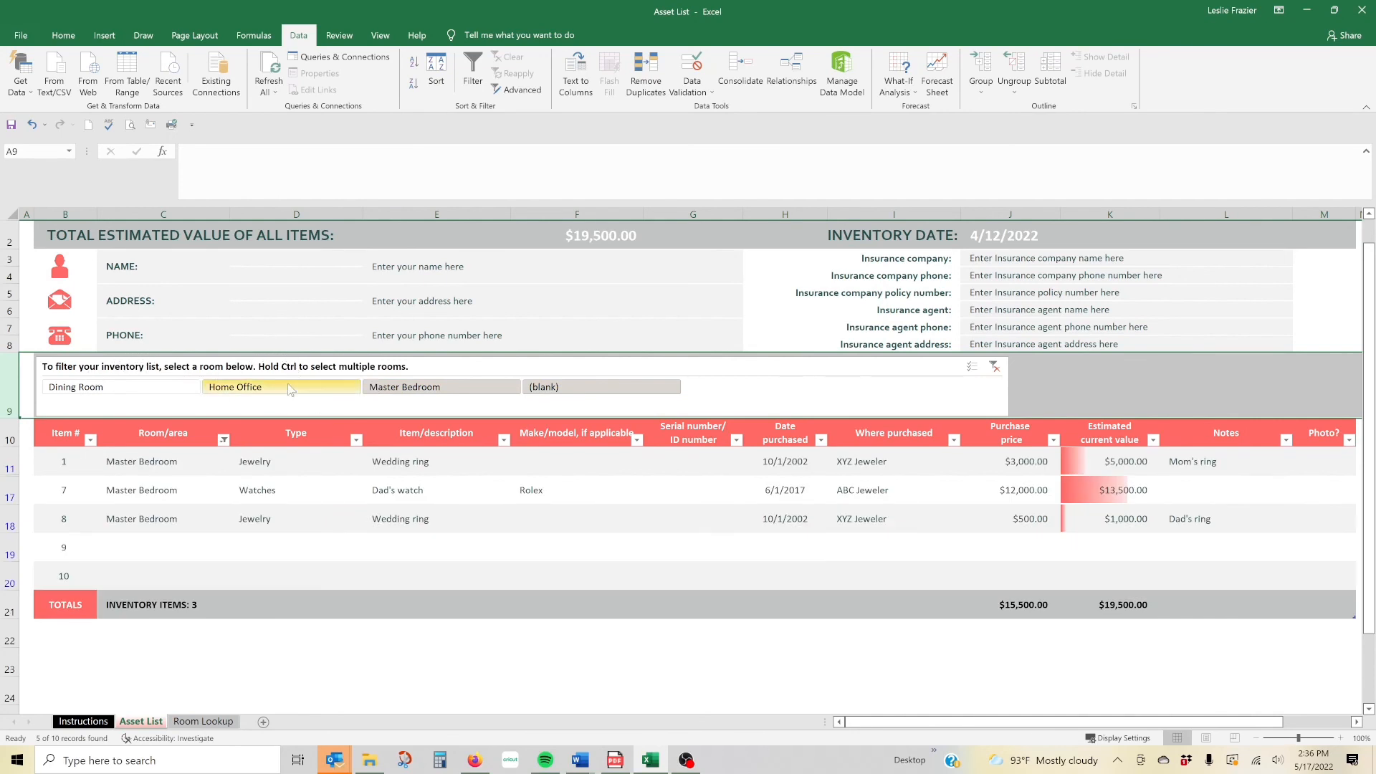
pyautogui.click(156, 393)
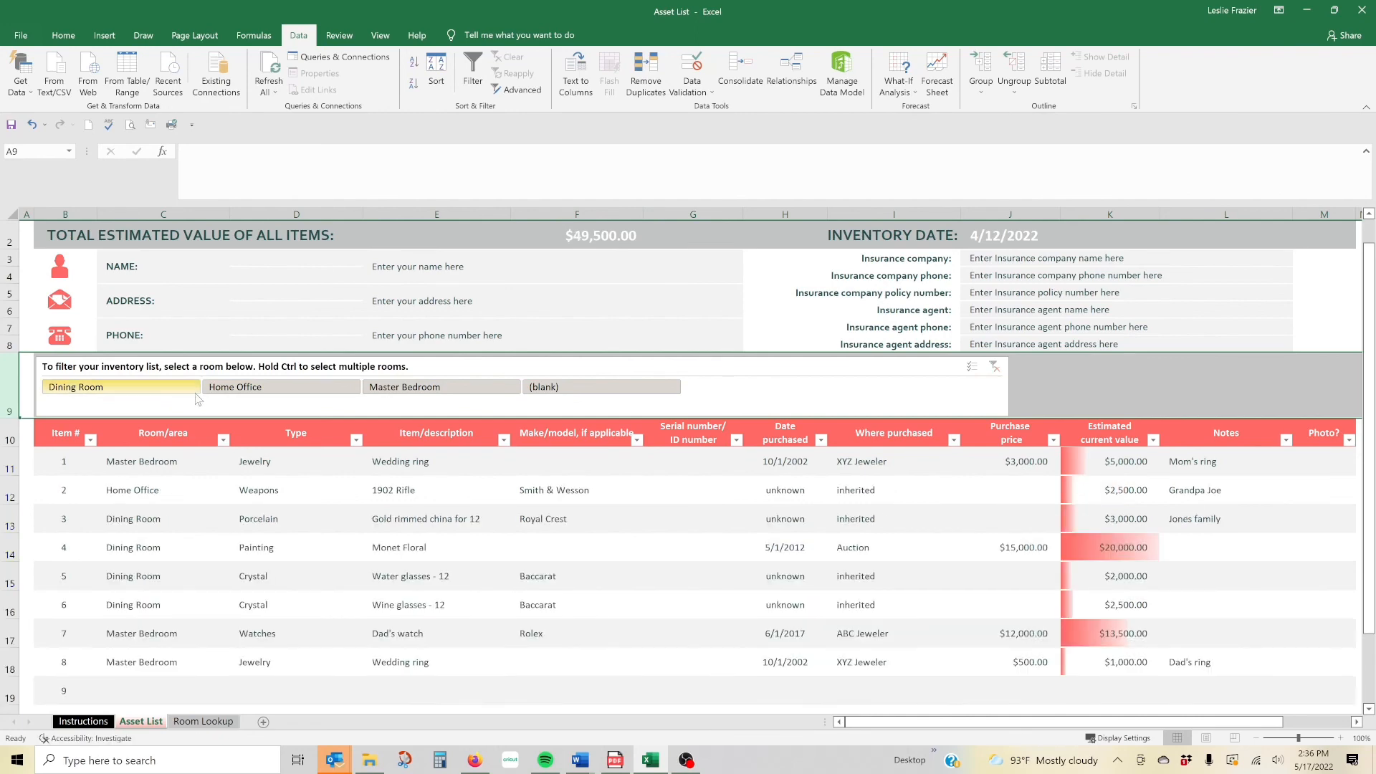
pyautogui.scroll(-5, 573, 537)
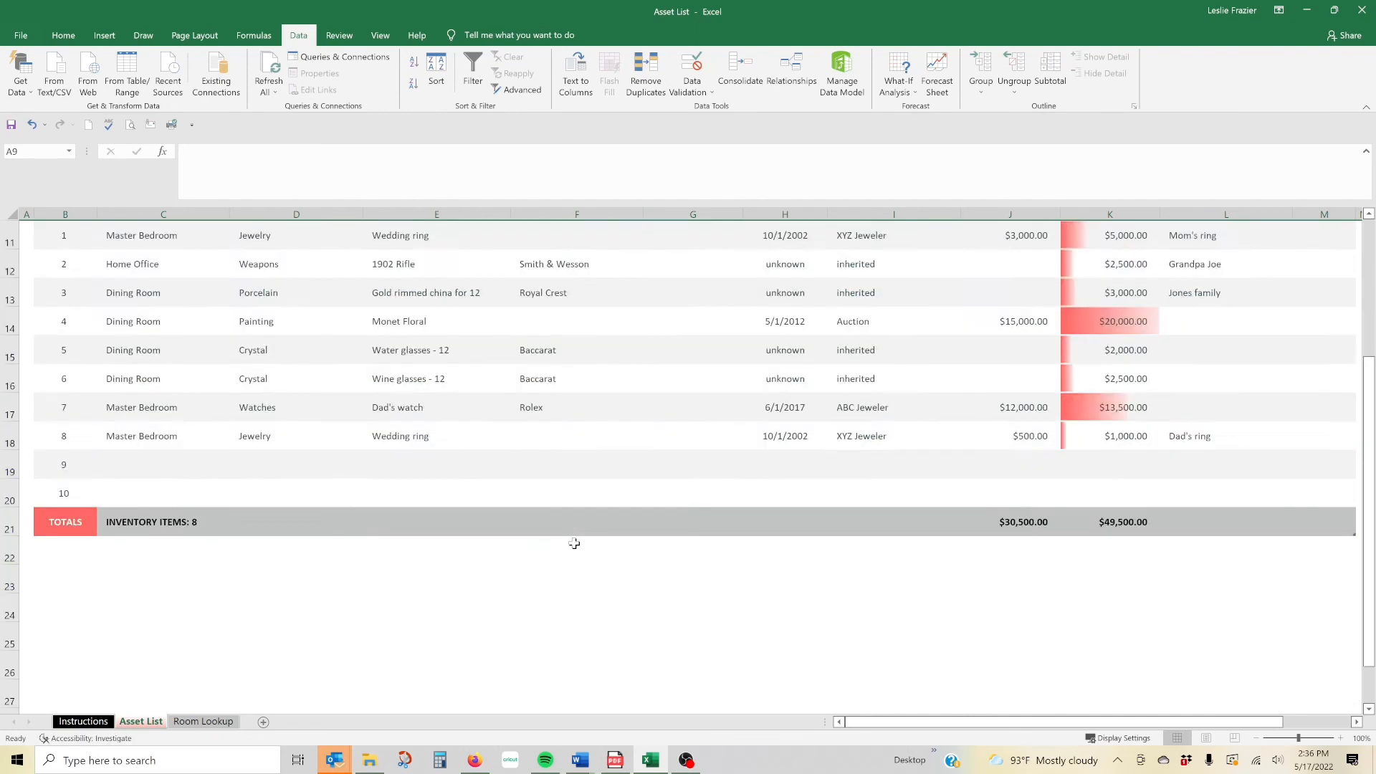
pyautogui.scroll(4, 574, 543)
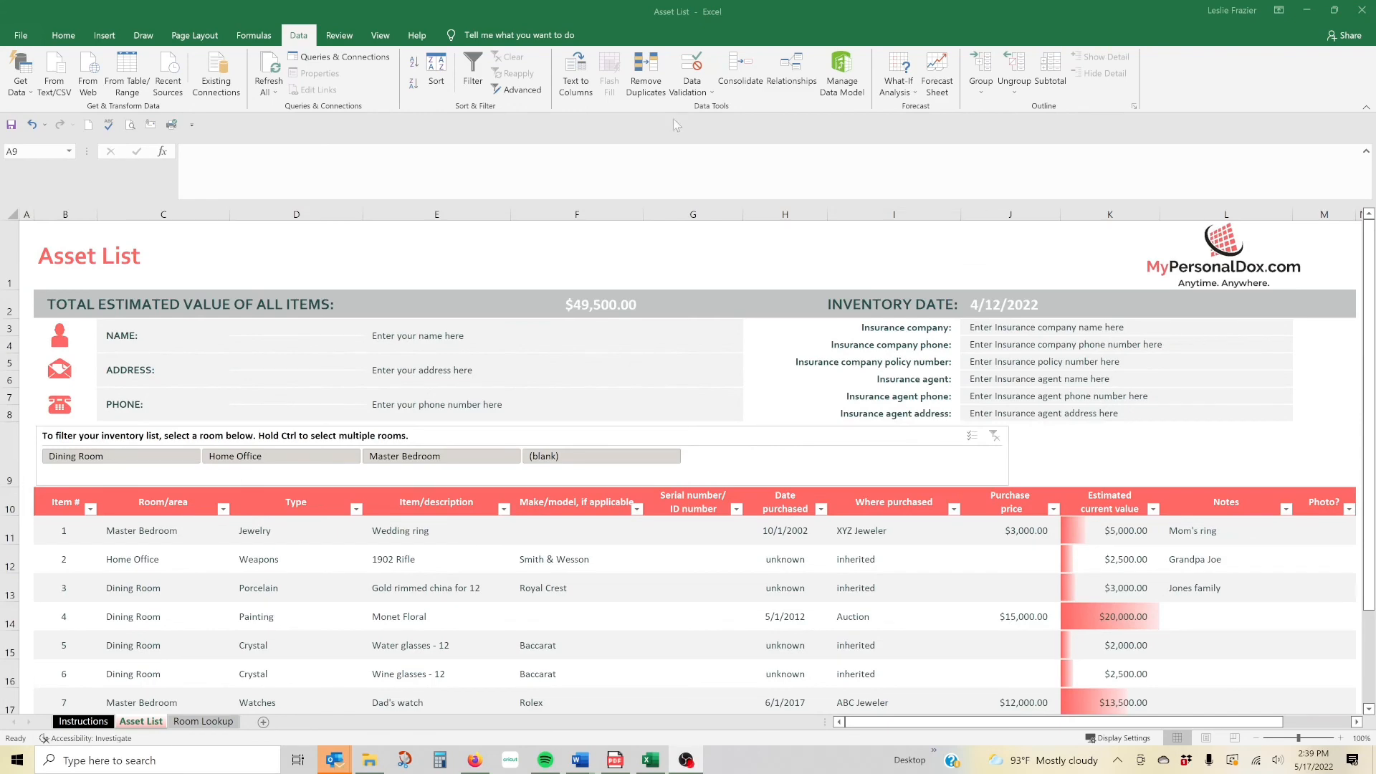
pyautogui.scroll(-4, 404, 357)
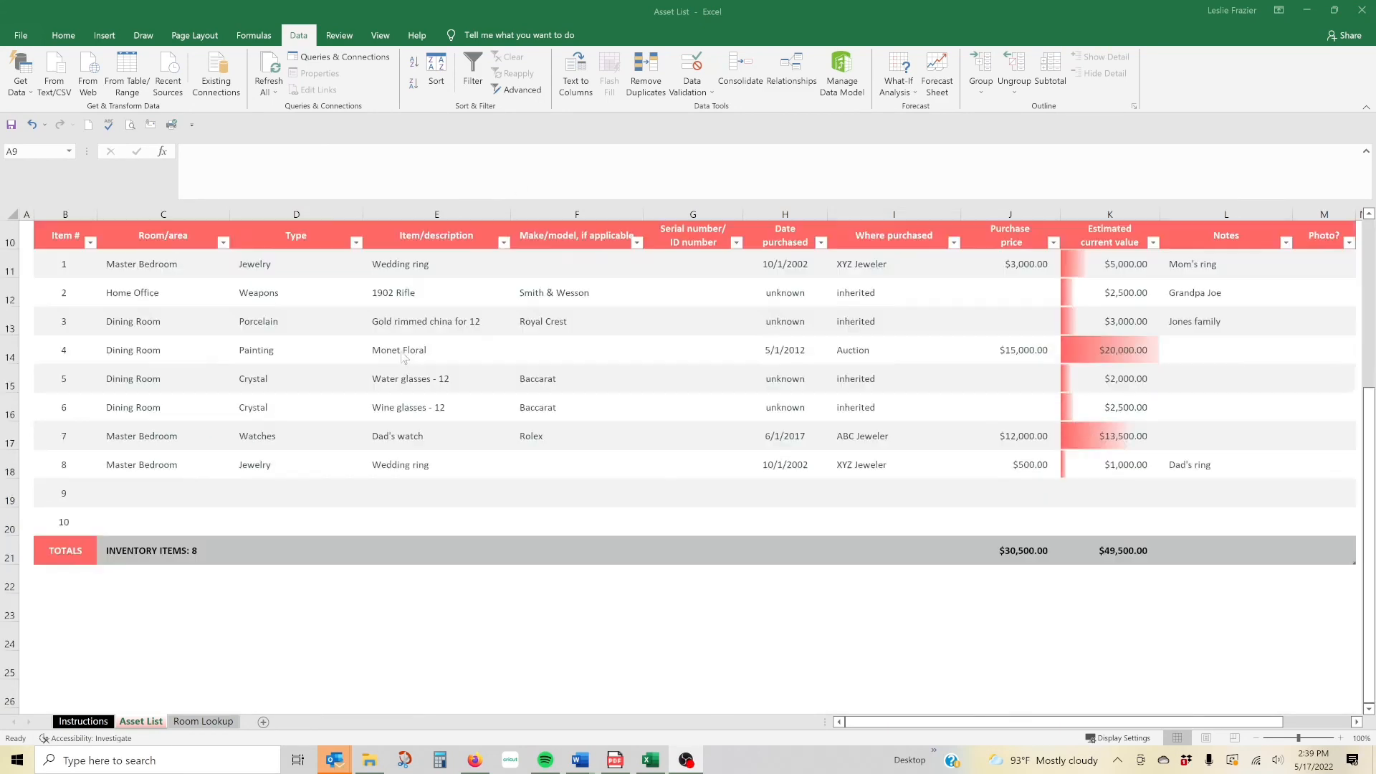
pyautogui.scroll(4, 403, 357)
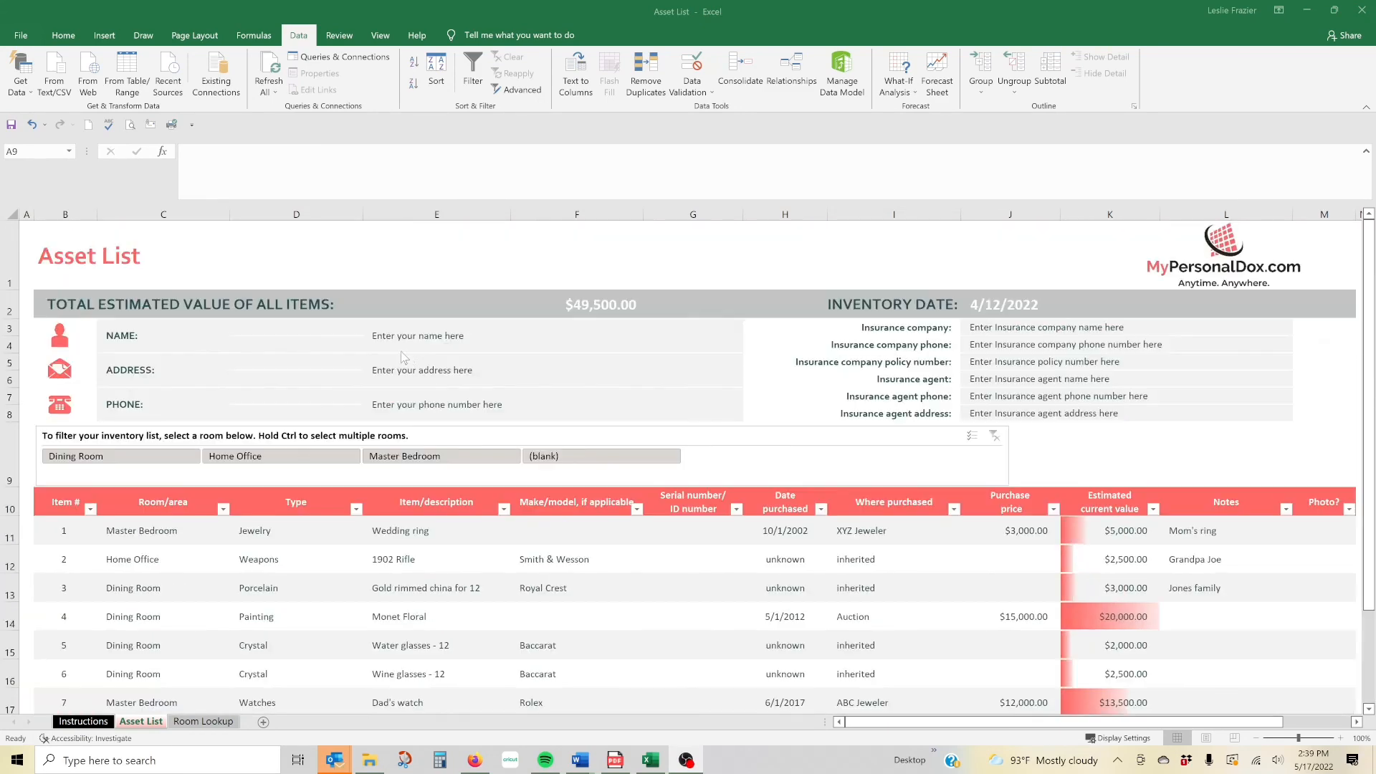
pyautogui.scroll(-3, 636, 399)
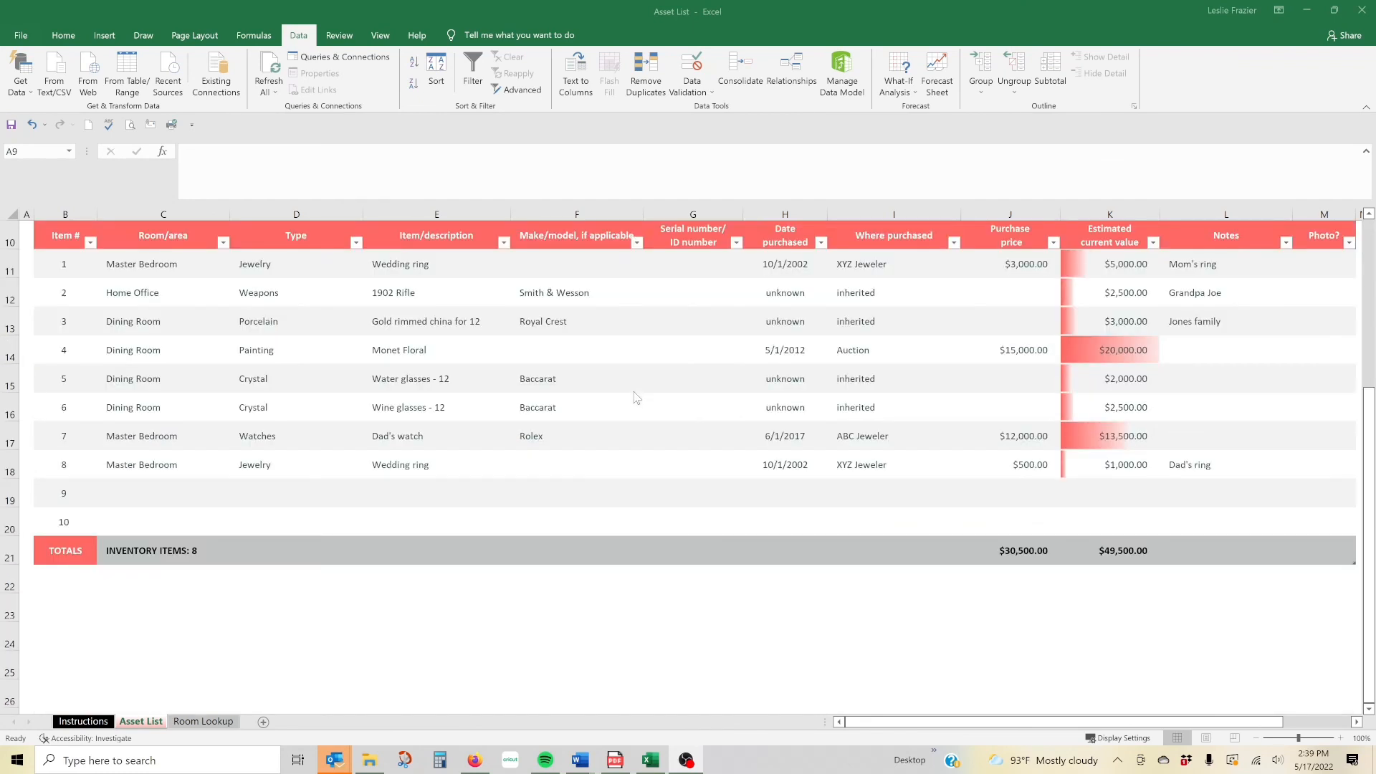